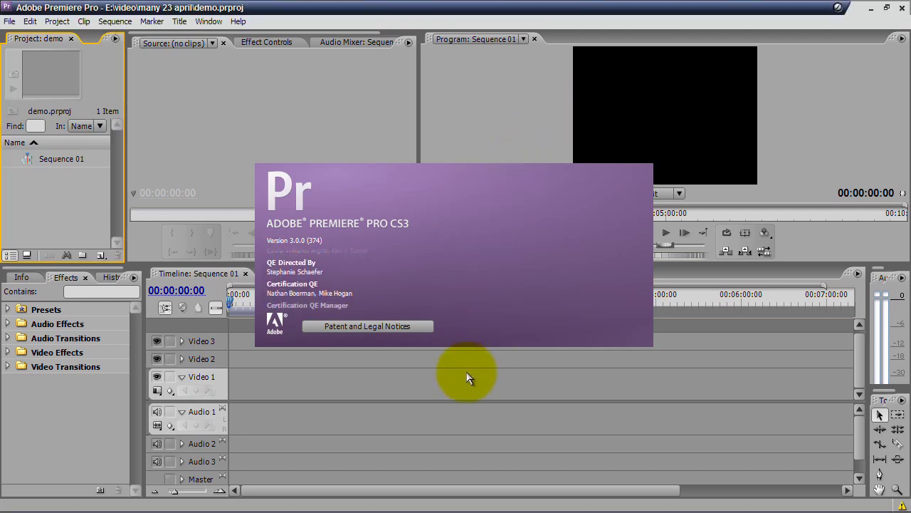
- Dismiss the About splash and switch to the 'many 23 april' video folder window
{"action": "left_click", "coordinate": [436, 313]}
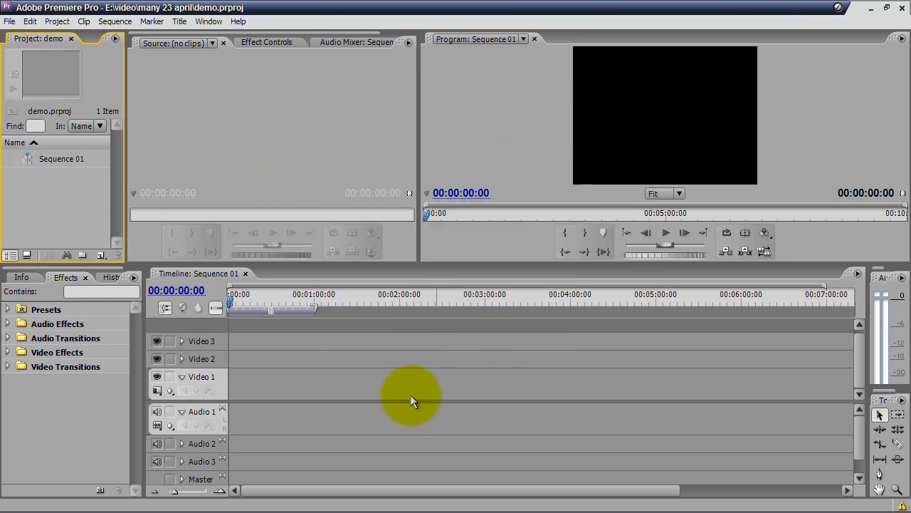
{"action": "key", "text": "alt+Tab"}
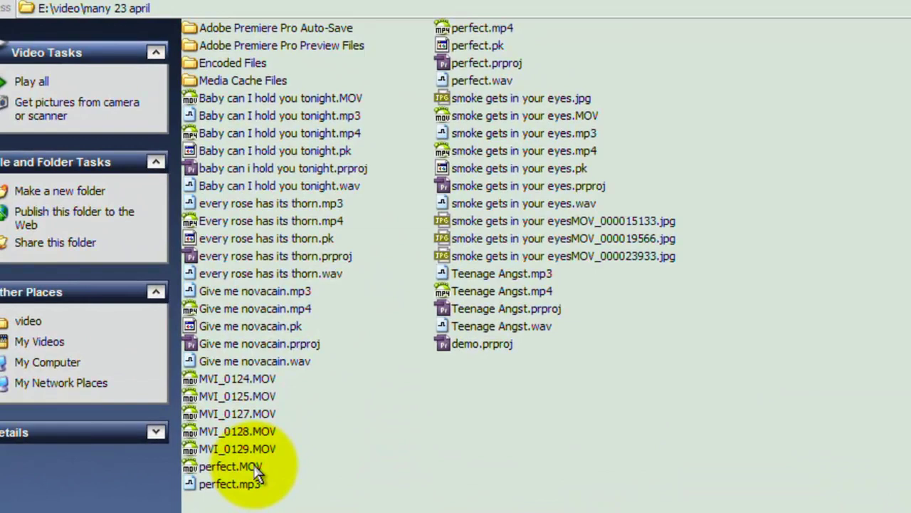
- Select perfect.MOV and perfect.wav in Explorer and drag both into Premiere's Project panel
{"action": "left_click", "coordinate": [317, 451]}
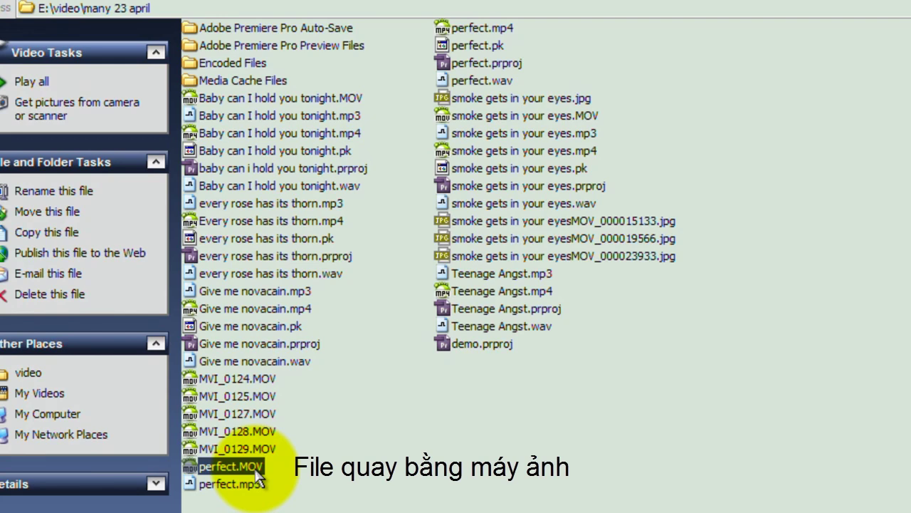
{"action": "left_click", "coordinate": [502, 82]}
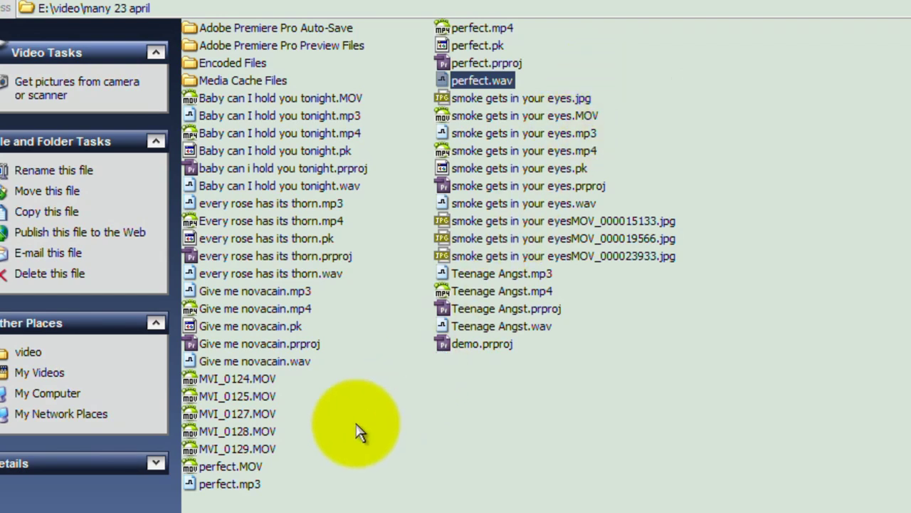
{"action": "left_click", "coordinate": [228, 470], "text": "ctrl"}
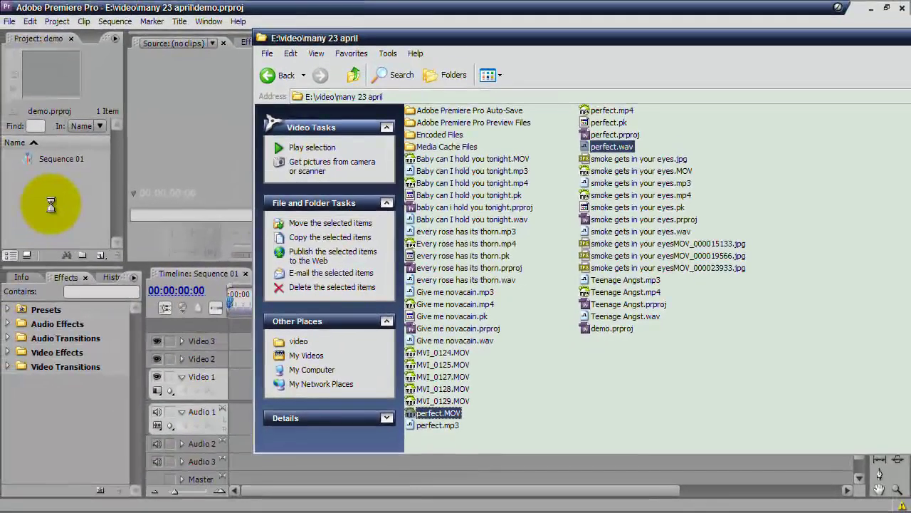
{"action": "left_click_drag", "start_coordinate": [52, 209], "coordinate": [52, 209]}
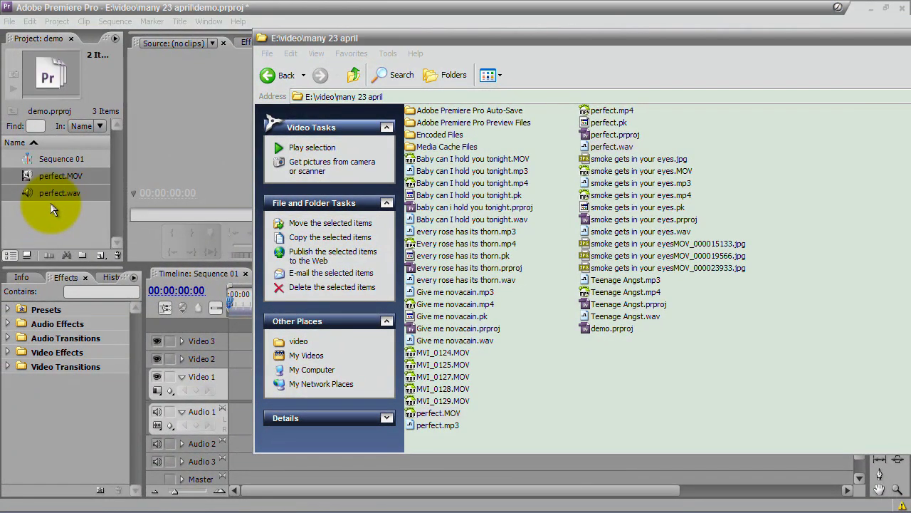
{"action": "left_click", "coordinate": [58, 225]}
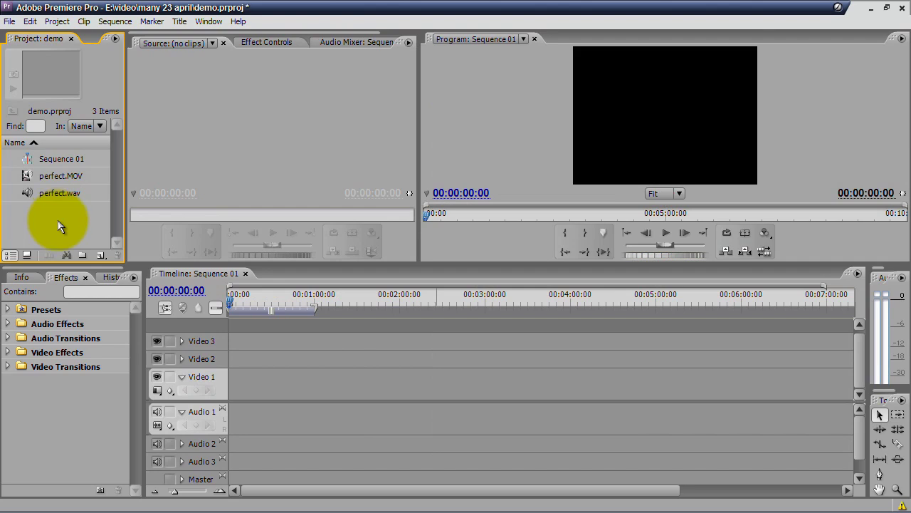
- Load perfect.MOV in the Source monitor and play it from about 32 seconds, then stop
{"action": "left_click", "coordinate": [62, 180]}
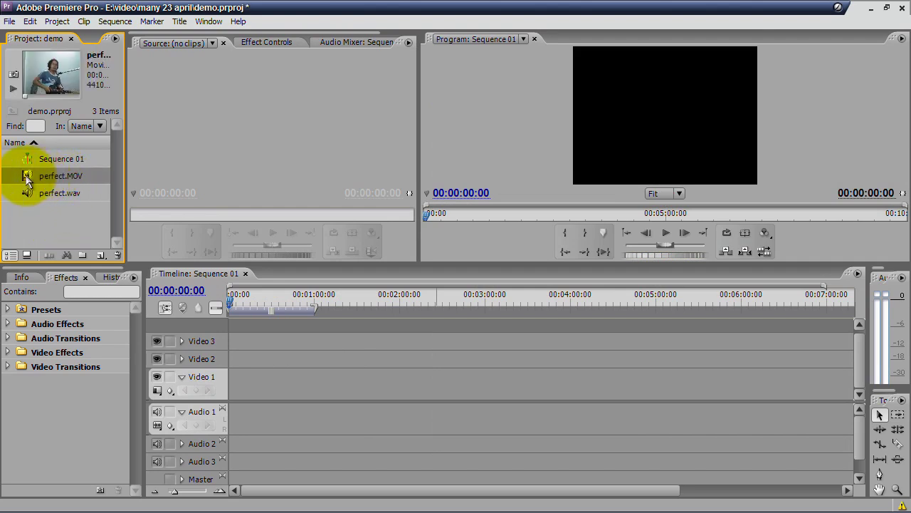
{"action": "double_click", "coordinate": [27, 179]}
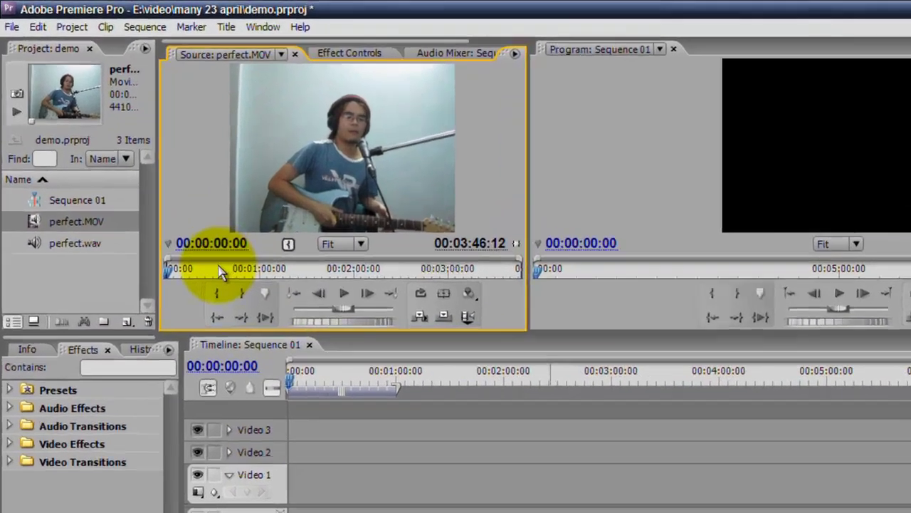
{"action": "left_click", "coordinate": [172, 215]}
{"action": "left_click", "coordinate": [437, 372]}
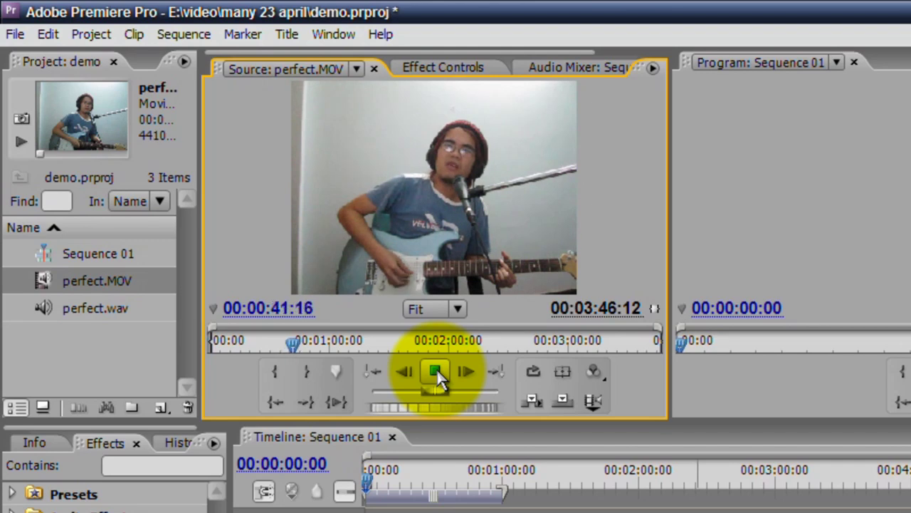
{"action": "left_click", "coordinate": [436, 375]}
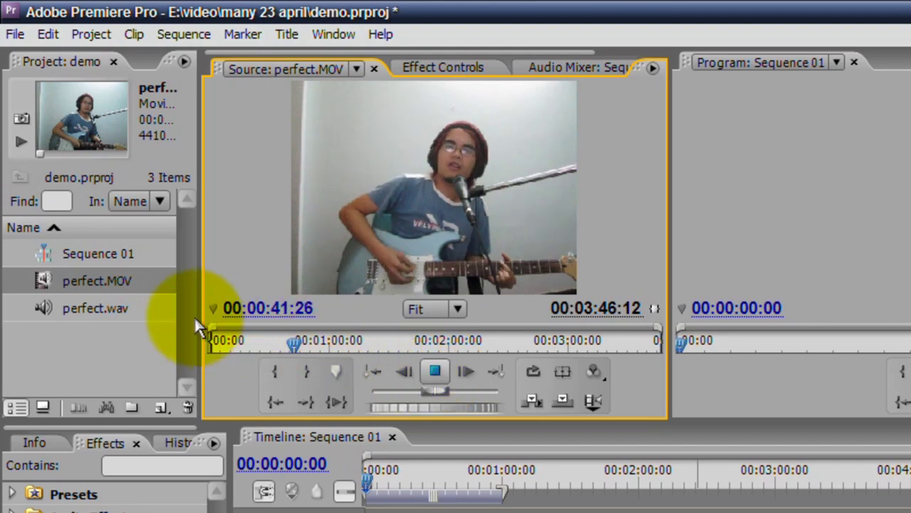
{"action": "left_click", "coordinate": [52, 309]}
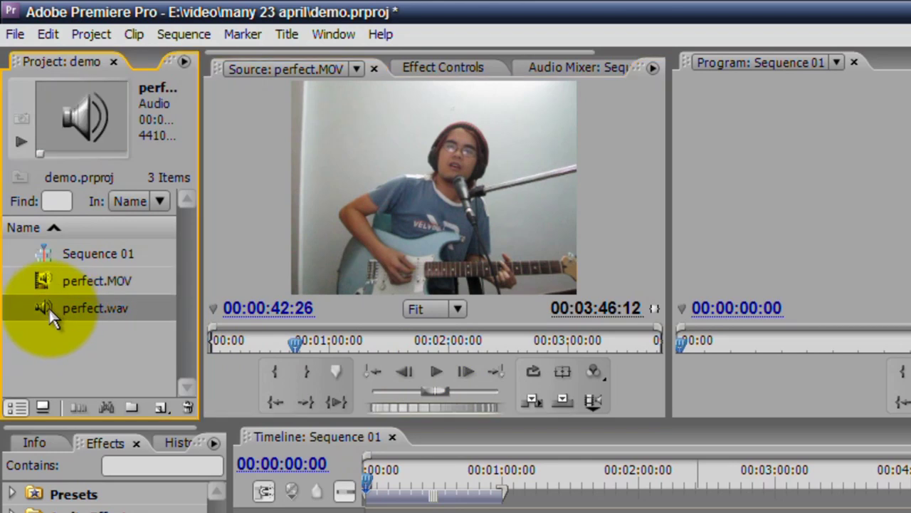
- Load perfect.wav in the Source monitor and play it through to 00:00:36:08
{"action": "double_click", "coordinate": [49, 307]}
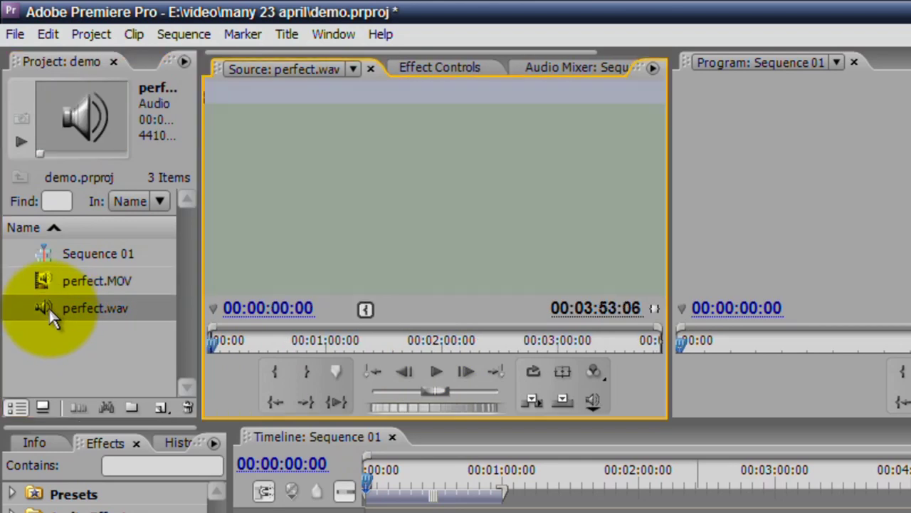
{"action": "left_click", "coordinate": [244, 344]}
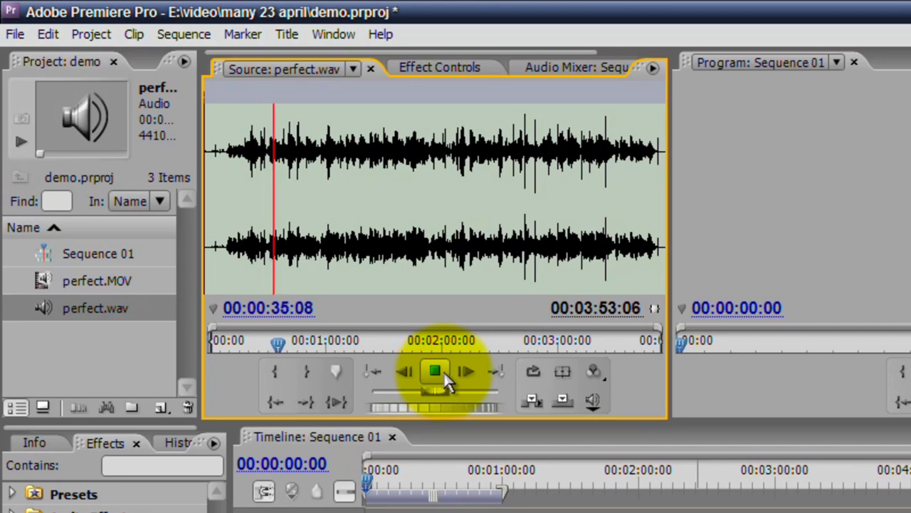
{"action": "left_click", "coordinate": [436, 371]}
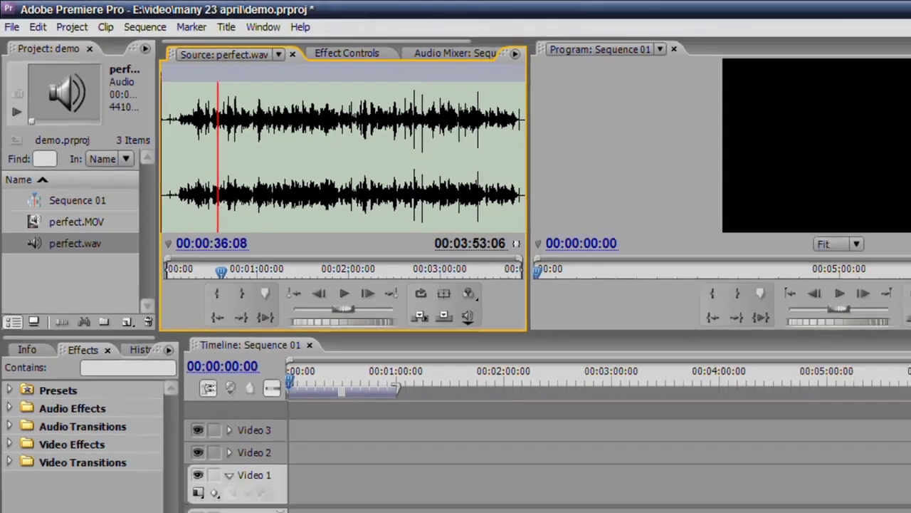
{"action": "scroll", "coordinate": [863, 444], "scroll_direction": "down", "scroll_amount": 1}
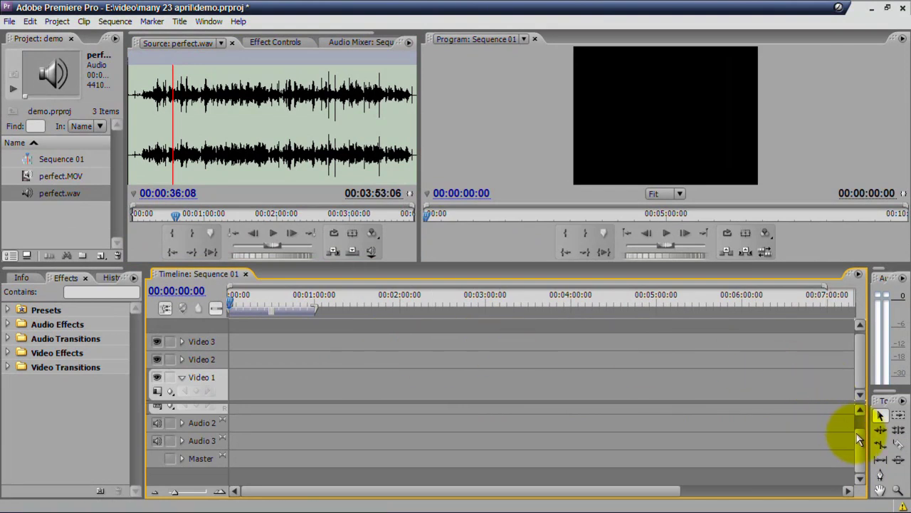
- Drag perfect.MOV onto Video 1 and perfect.wav onto Audio 1, both starting at 00:00
{"action": "left_click", "coordinate": [52, 177]}
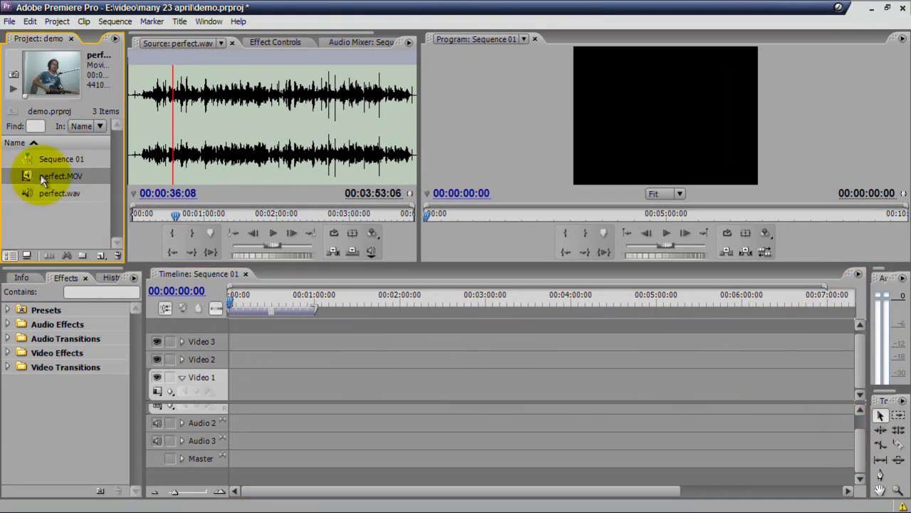
{"action": "left_click_drag", "start_coordinate": [114, 216], "coordinate": [230, 386]}
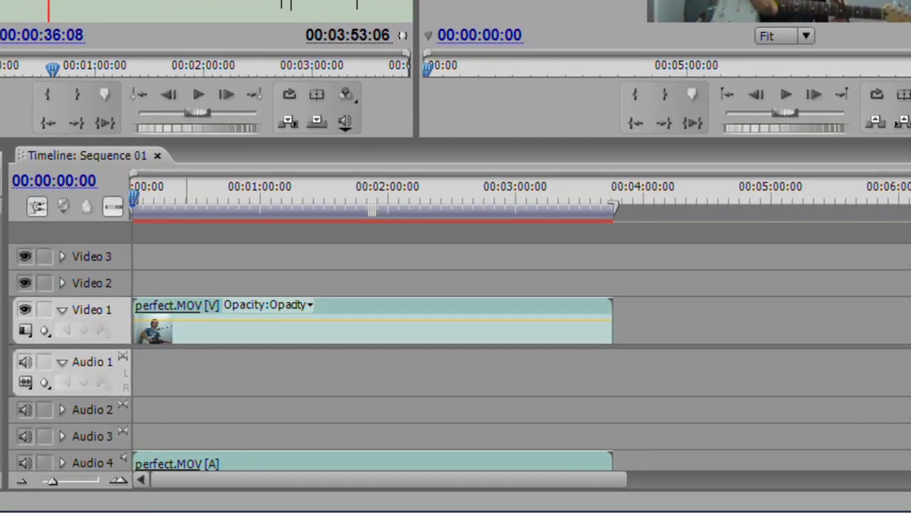
{"action": "mouse_move", "coordinate": [81, 254]}
{"action": "left_mouse_down"}
{"action": "mouse_move", "coordinate": [146, 369]}
{"action": "mouse_move", "coordinate": [130, 379]}
{"action": "left_mouse_up"}
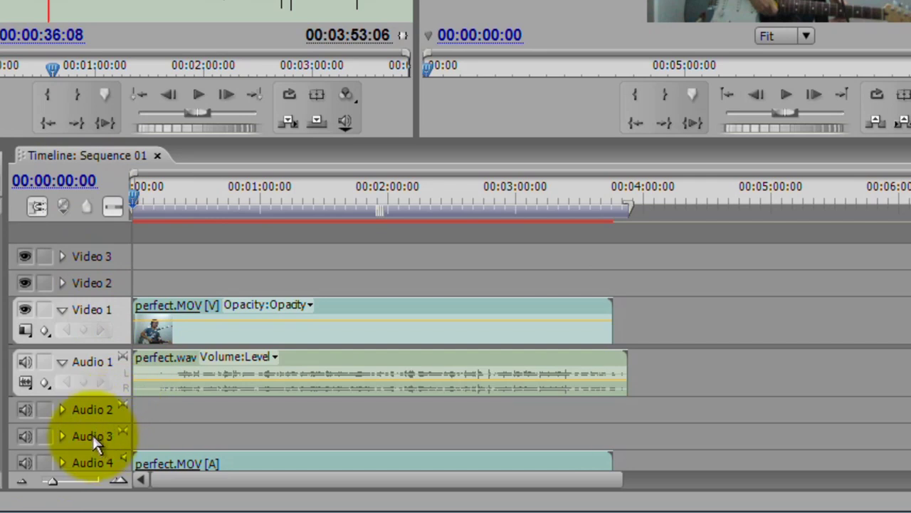
{"action": "left_click", "coordinate": [93, 262]}
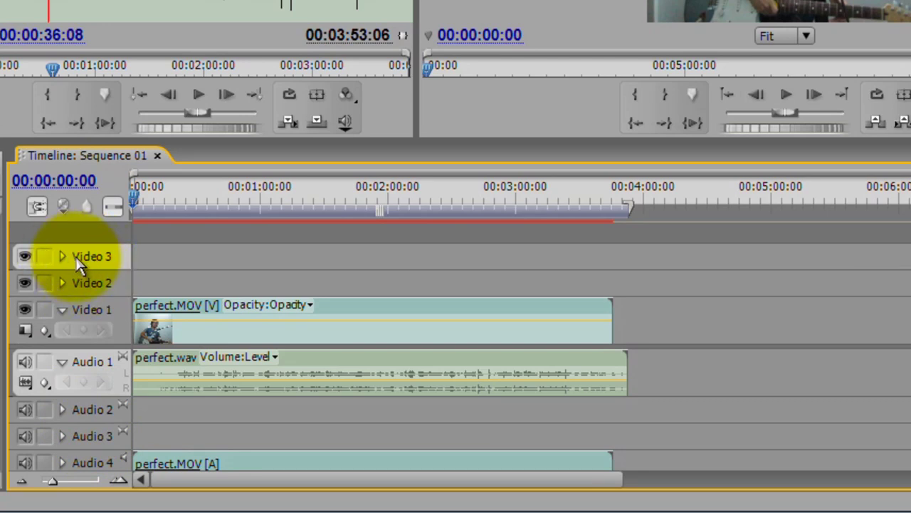
- Delete all empty video and audio tracks from Sequence 01
{"action": "right_click", "coordinate": [79, 263]}
{"action": "left_click", "coordinate": [99, 312]}
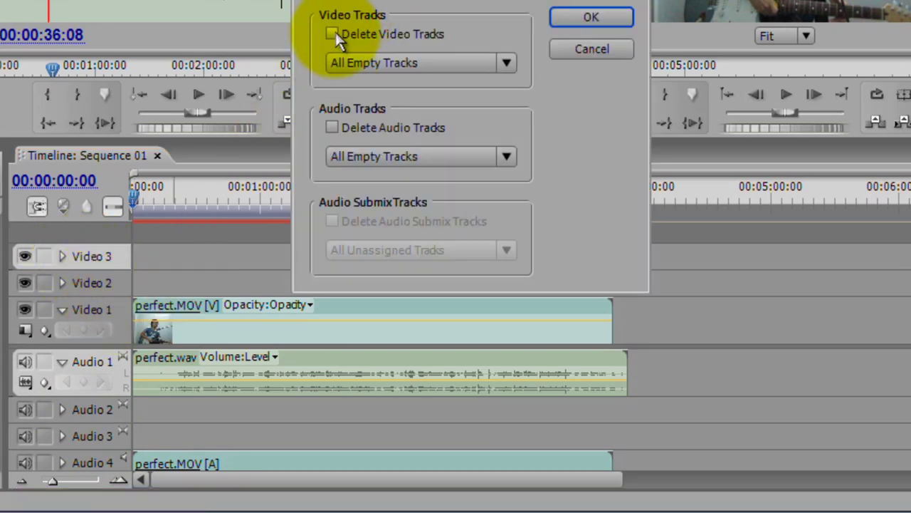
{"action": "left_click", "coordinate": [333, 36]}
{"action": "left_click", "coordinate": [331, 128]}
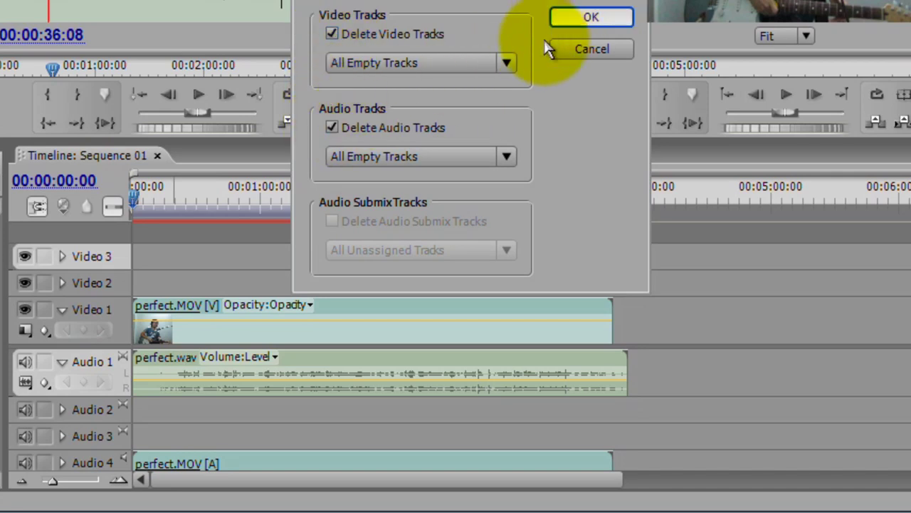
{"action": "key", "text": "Return"}
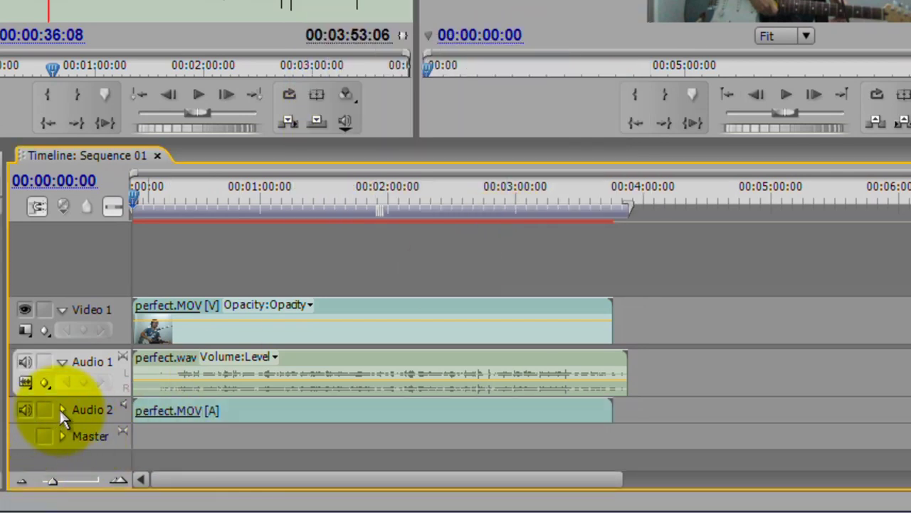
- Expand Audio 2 to show the camera waveform and select the perfect.wav and perfect.MOV clips
{"action": "left_click", "coordinate": [62, 411]}
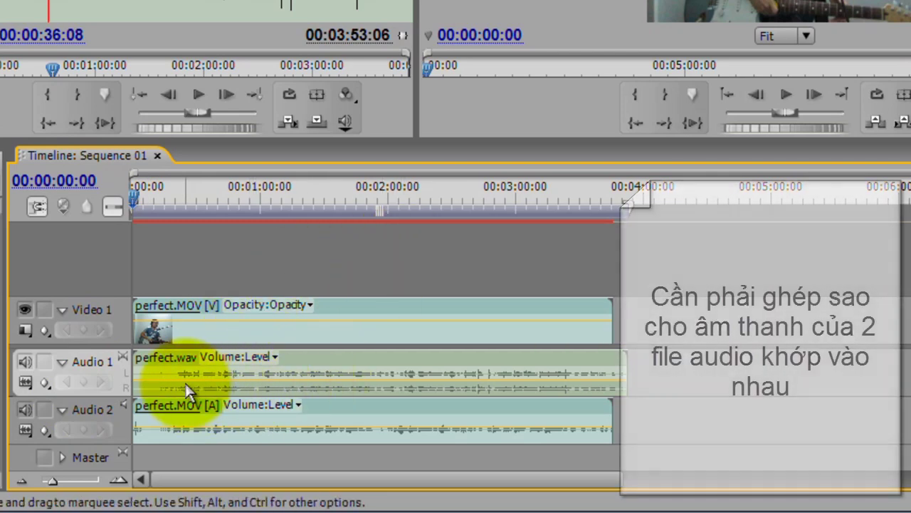
{"action": "left_click", "coordinate": [182, 384]}
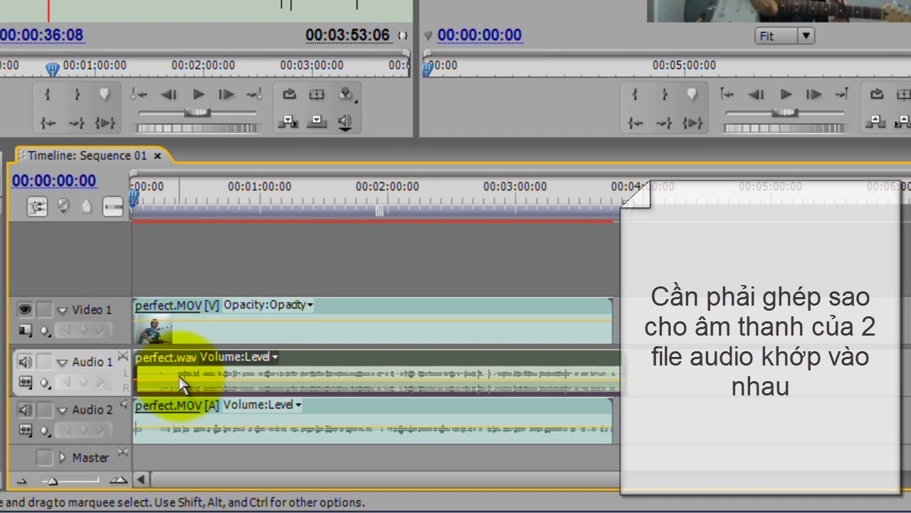
{"action": "left_click", "coordinate": [183, 425]}
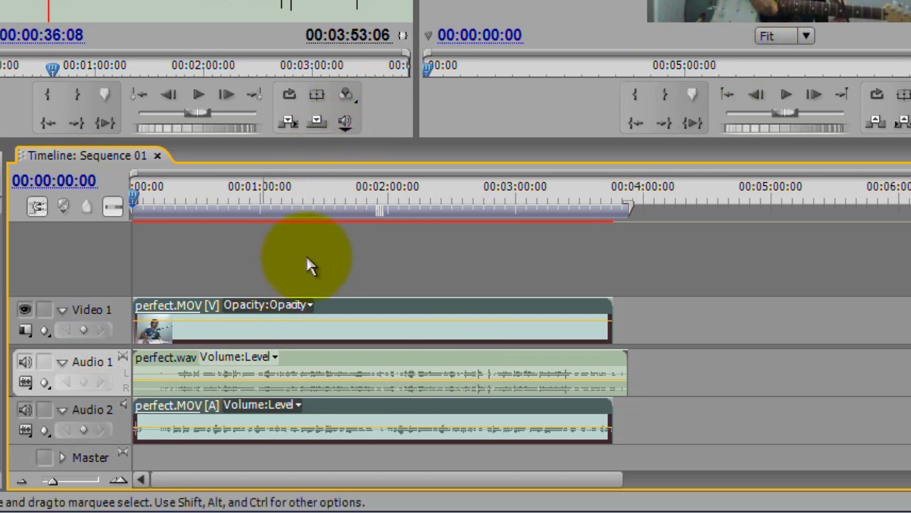
- Zoom the timeline in and raise the track divider to reveal perfect.wav on Audio 1
{"action": "left_click", "coordinate": [119, 482]}
{"action": "left_click", "coordinate": [119, 482]}
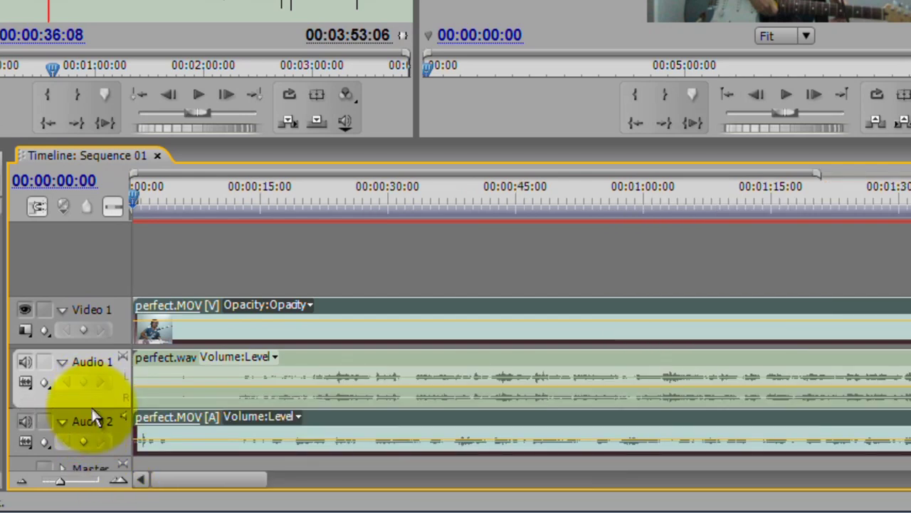
{"action": "left_click_drag", "start_coordinate": [93, 408], "coordinate": [82, 421]}
{"action": "scroll", "coordinate": [537, 437], "scroll_direction": "down", "scroll_amount": 2}
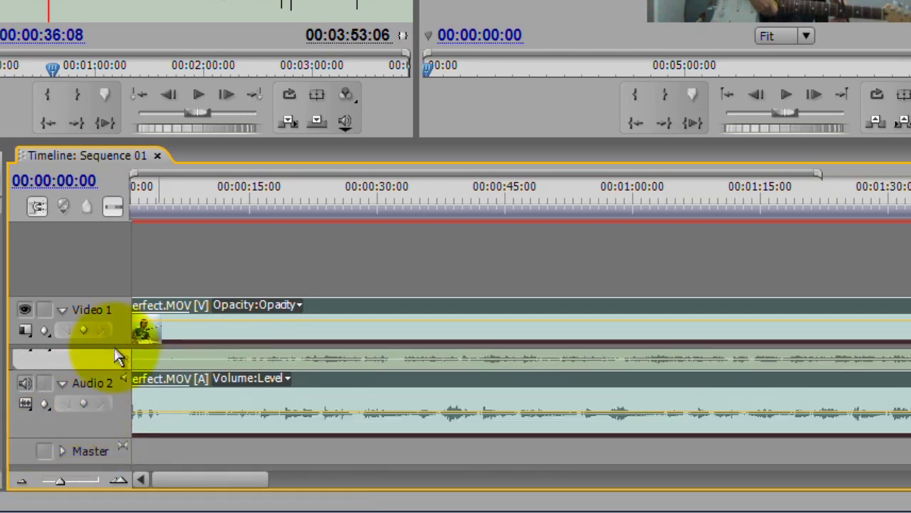
{"action": "left_click_drag", "start_coordinate": [108, 346], "coordinate": [114, 280]}
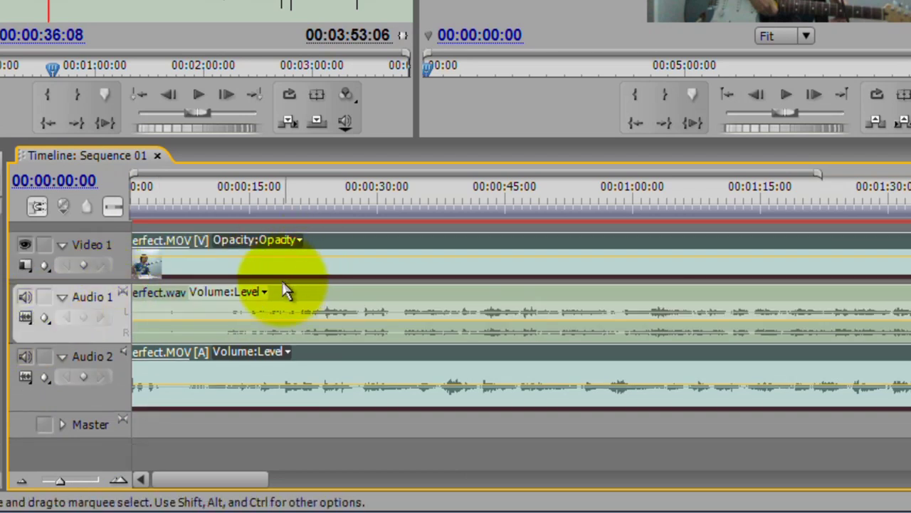
- Play the sequence from about 00:00:14:19, then stop
{"action": "left_click", "coordinate": [225, 203]}
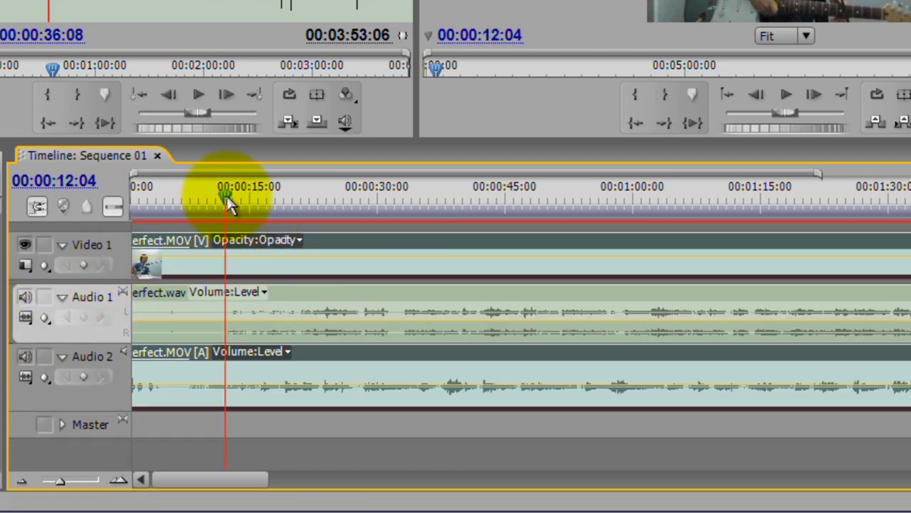
{"action": "left_click_drag", "start_coordinate": [228, 203], "coordinate": [246, 204]}
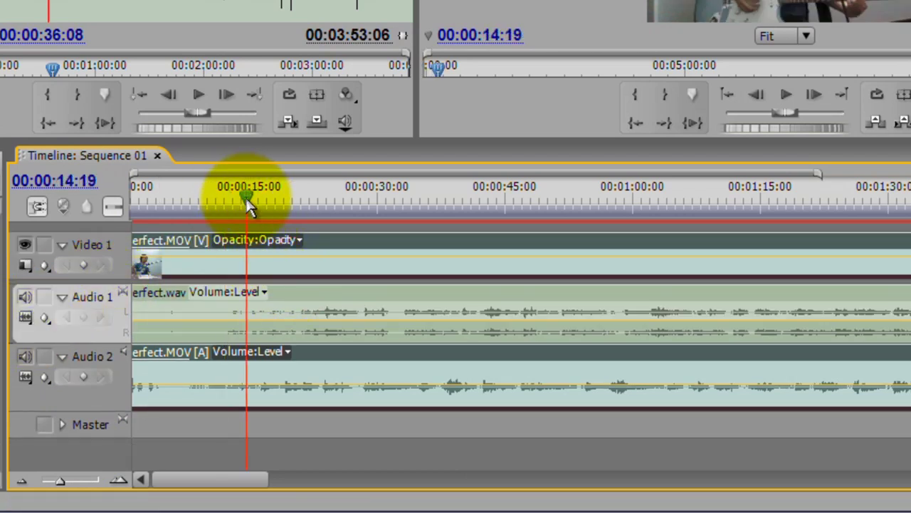
{"action": "left_click", "coordinate": [789, 99]}
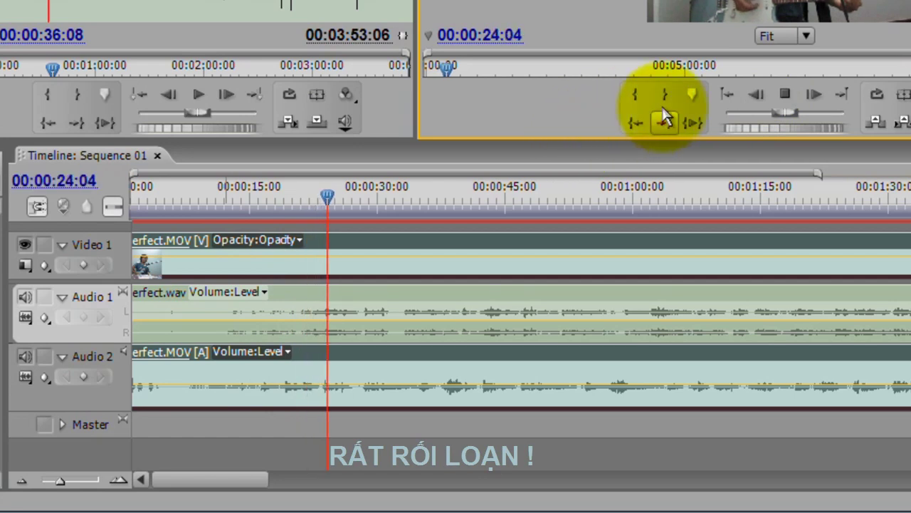
{"action": "left_click", "coordinate": [786, 101]}
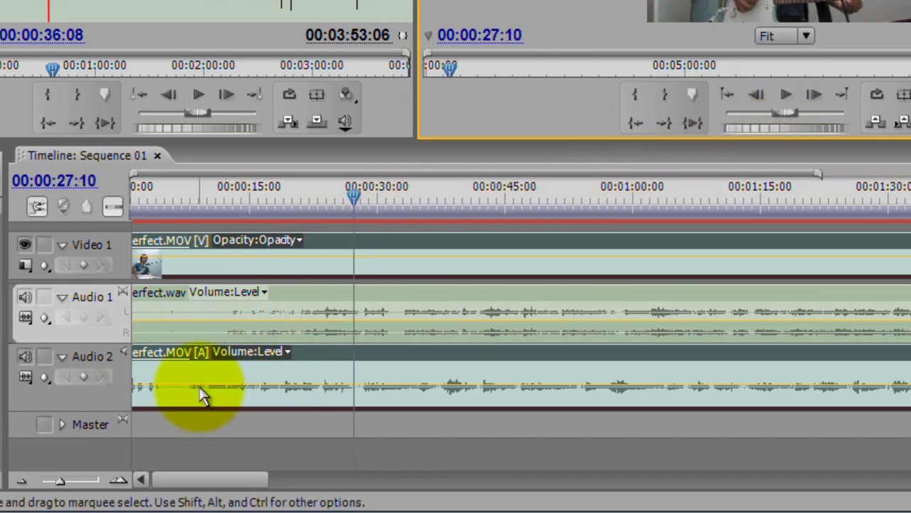
- Enlarge the Audio 2 and Audio 1 tracks so both waveforms show
{"action": "left_click_drag", "start_coordinate": [213, 492], "coordinate": [203, 490]}
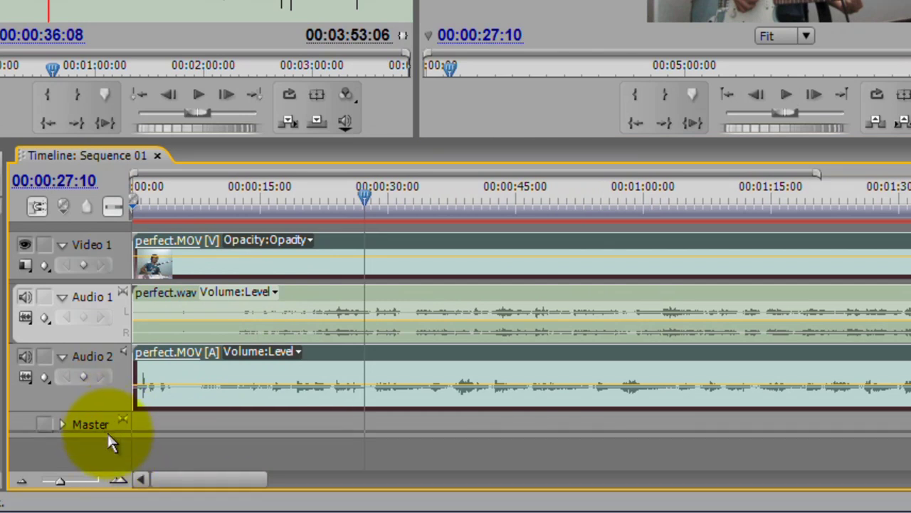
{"action": "left_click_drag", "start_coordinate": [110, 412], "coordinate": [107, 436]}
{"action": "left_click_drag", "start_coordinate": [82, 354], "coordinate": [82, 369]}
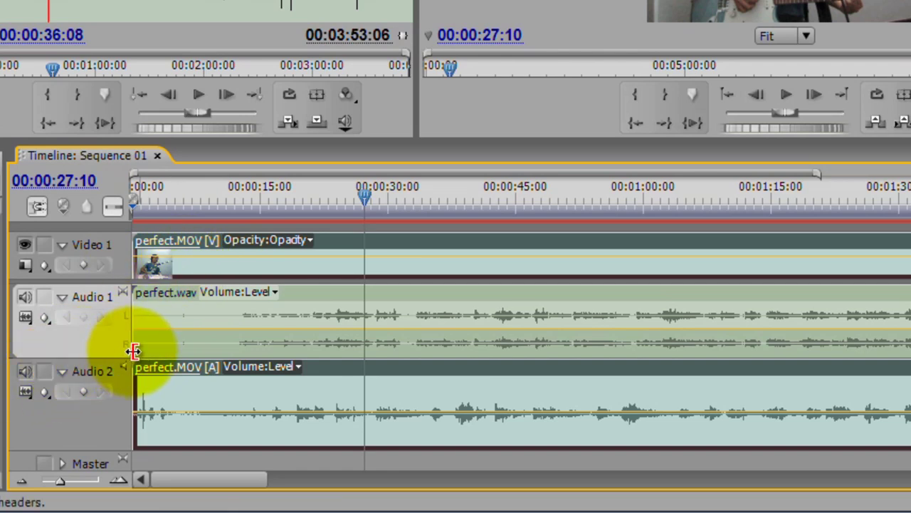
- Mute camera audio on Audio 2 and play perfect.wav from 00:00:03:08 to find its first spike
{"action": "left_click", "coordinate": [24, 368]}
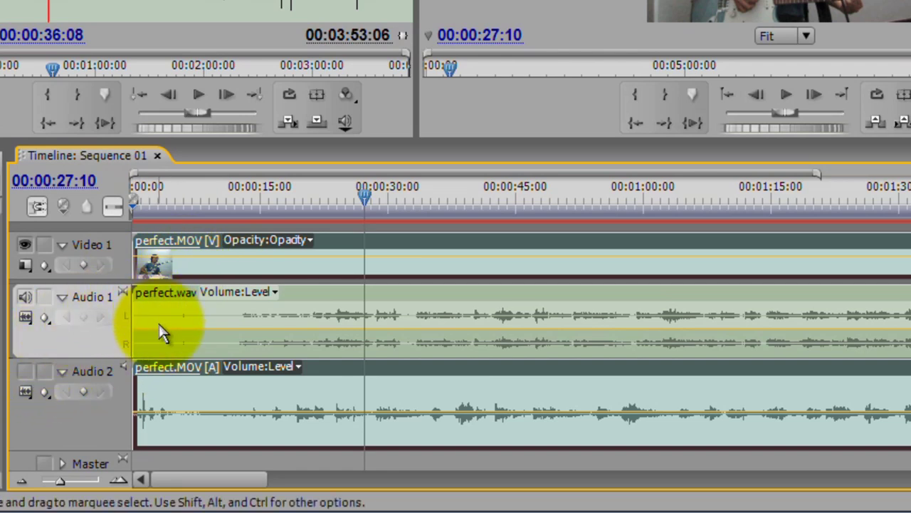
{"action": "left_click", "coordinate": [164, 205]}
{"action": "key", "text": "space"}
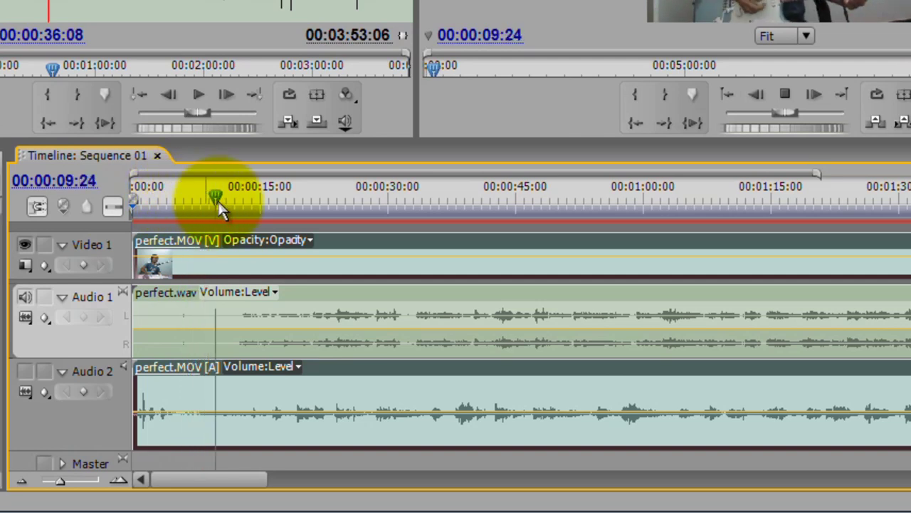
{"action": "left_click", "coordinate": [174, 202]}
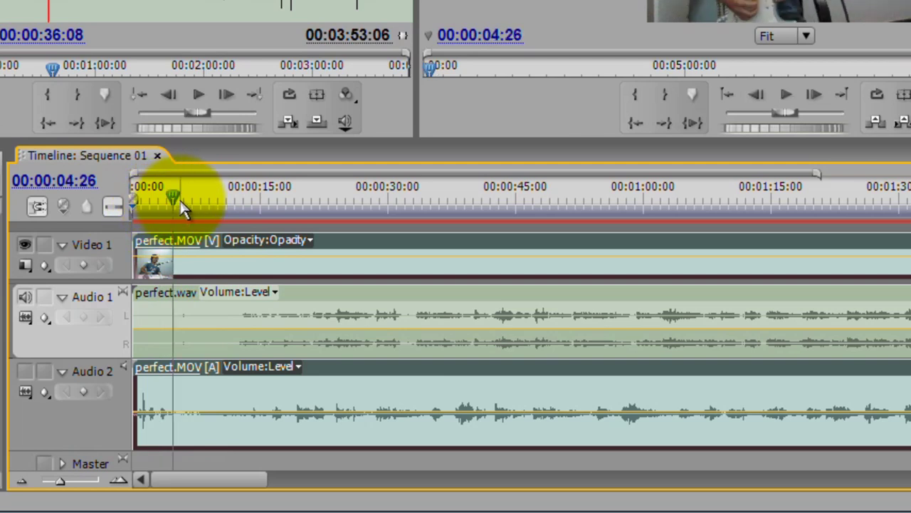
{"action": "left_click_drag", "start_coordinate": [182, 207], "coordinate": [182, 206]}
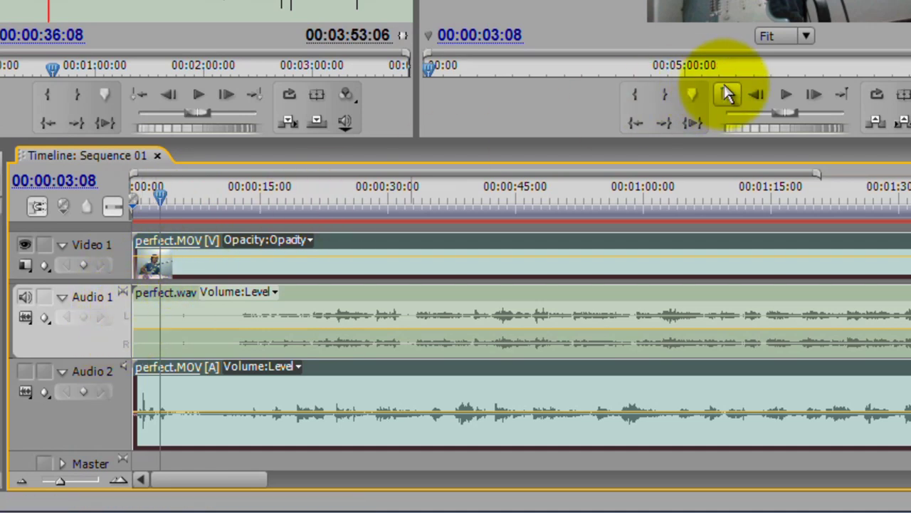
{"action": "left_click", "coordinate": [786, 93]}
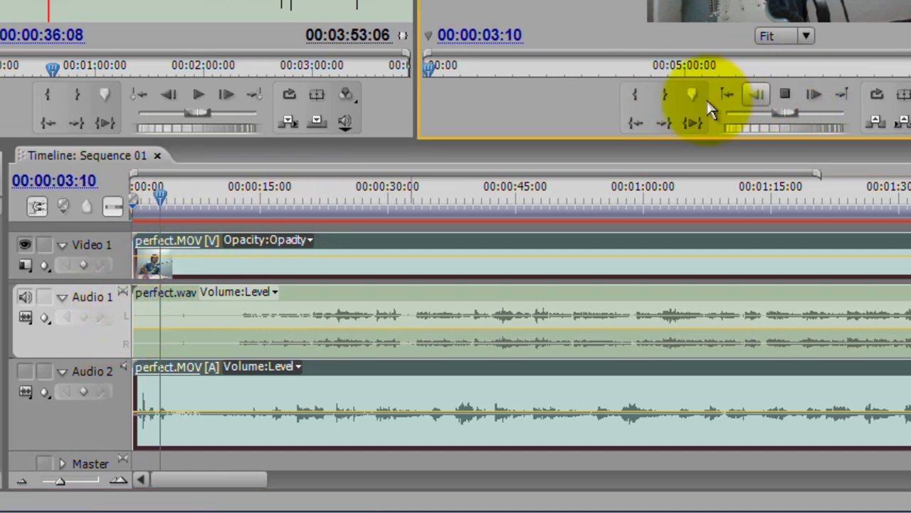
{"action": "left_click", "coordinate": [187, 329]}
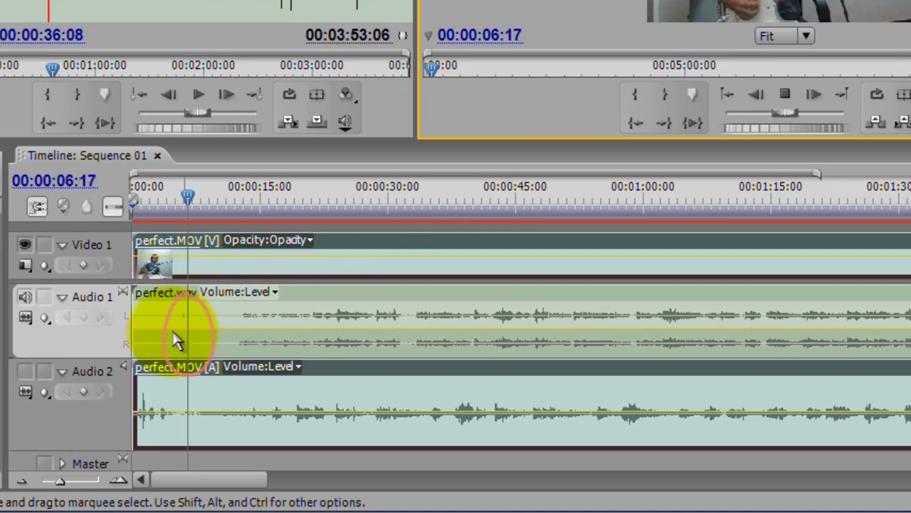
{"action": "key", "text": "space"}
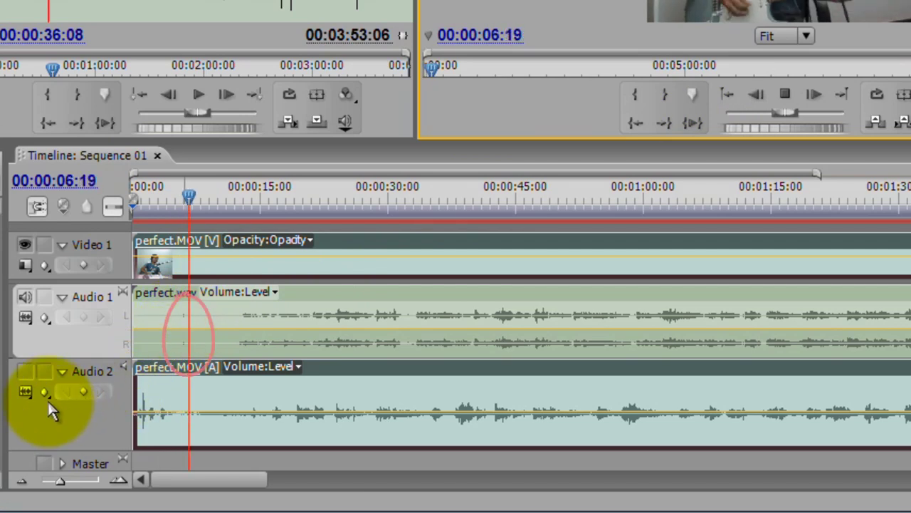
- Unmute Audio 2, mute perfect.wav, and play camera audio from the start to 00:00:04:24
{"action": "left_click", "coordinate": [25, 371]}
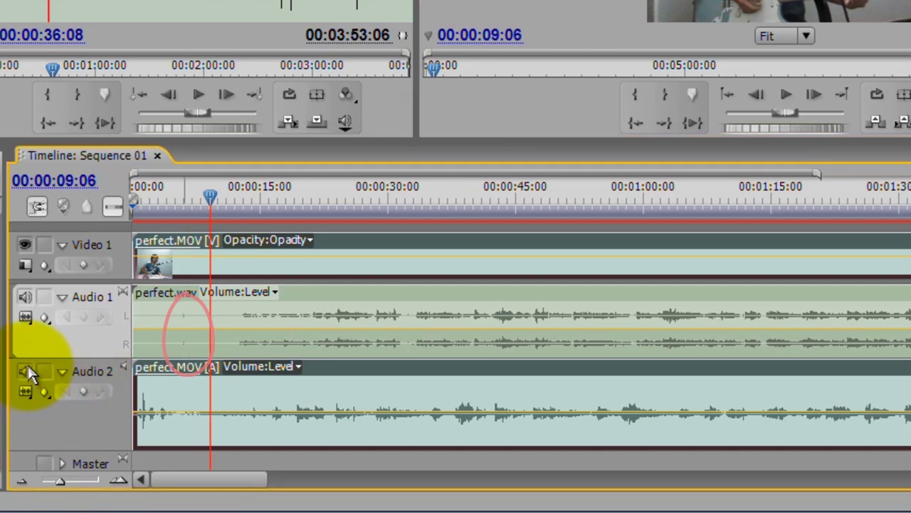
{"action": "left_click", "coordinate": [25, 299]}
{"action": "left_click", "coordinate": [211, 196]}
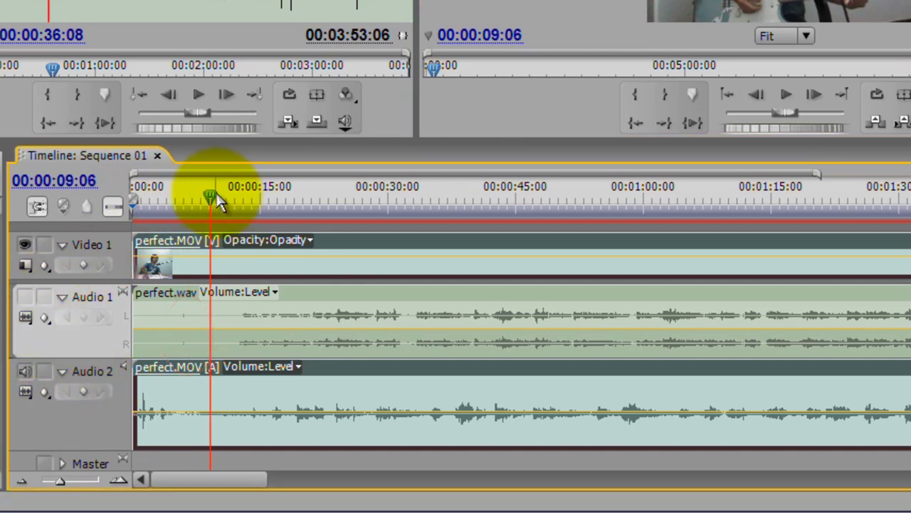
{"action": "left_click_drag", "start_coordinate": [214, 200], "coordinate": [104, 204]}
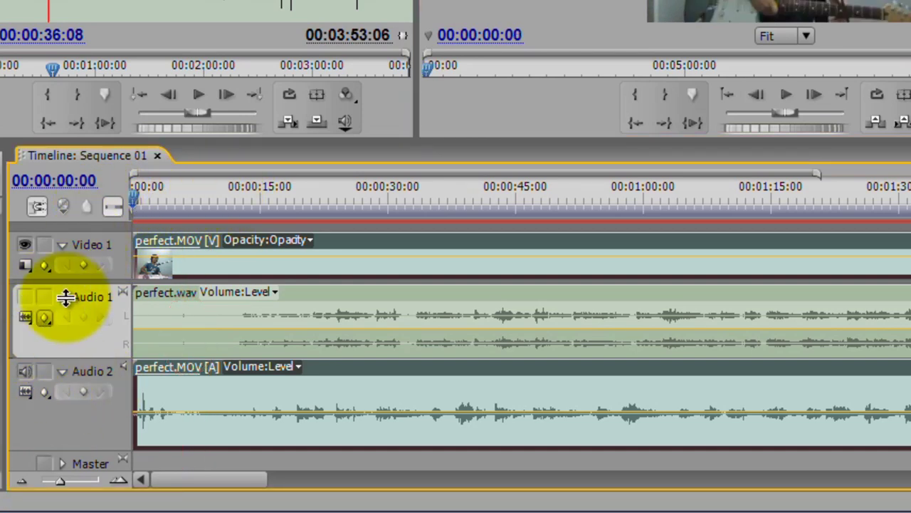
{"action": "left_click", "coordinate": [785, 95]}
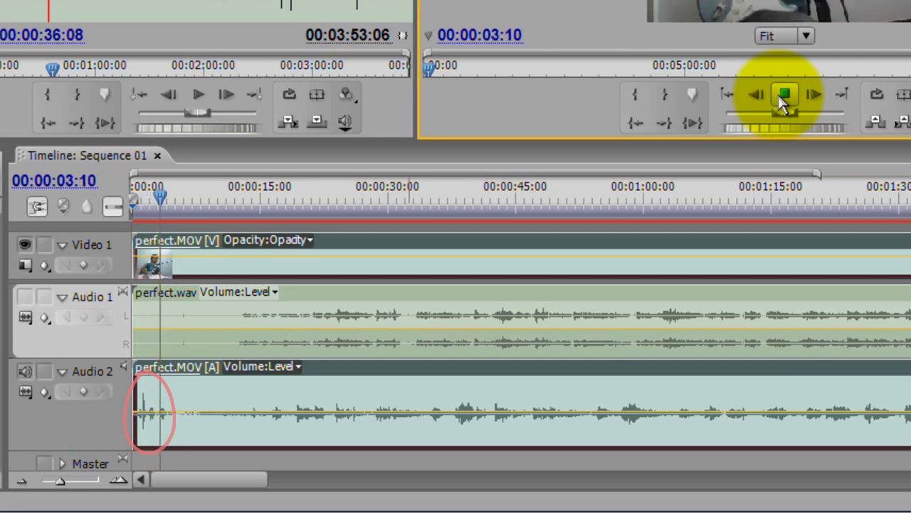
{"action": "left_click", "coordinate": [785, 96]}
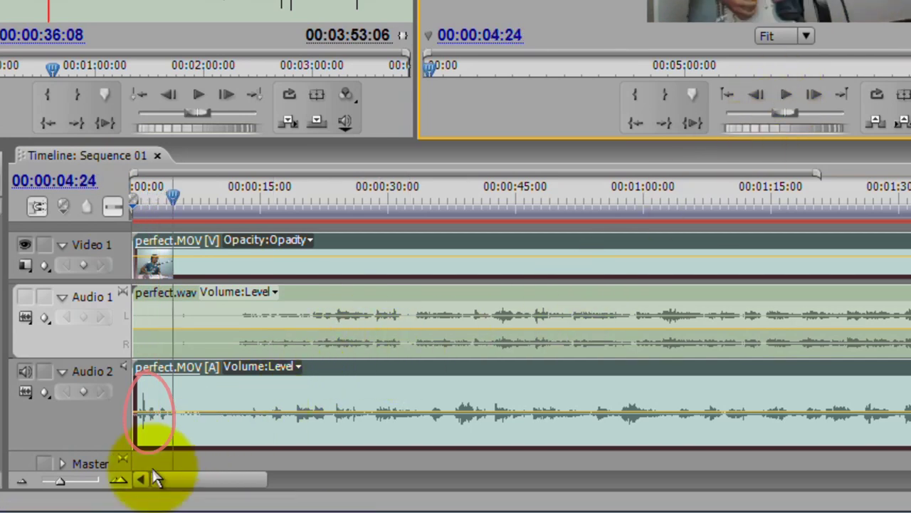
{"action": "left_click", "coordinate": [118, 481]}
- Move the linked perfect.MOV clips to start near 00:00:04:24, aligning spikes at 00:00:05:27
{"action": "left_click", "coordinate": [117, 480]}
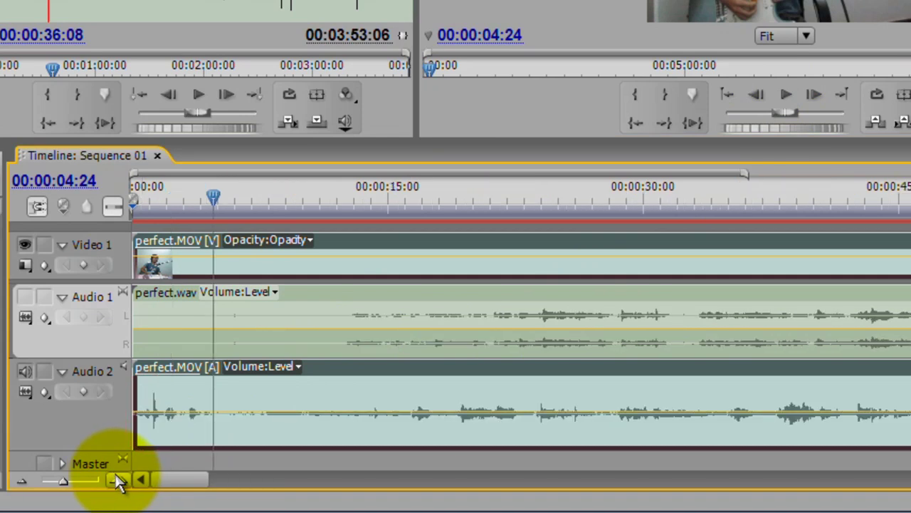
{"action": "left_click", "coordinate": [119, 481]}
{"action": "left_click", "coordinate": [117, 481]}
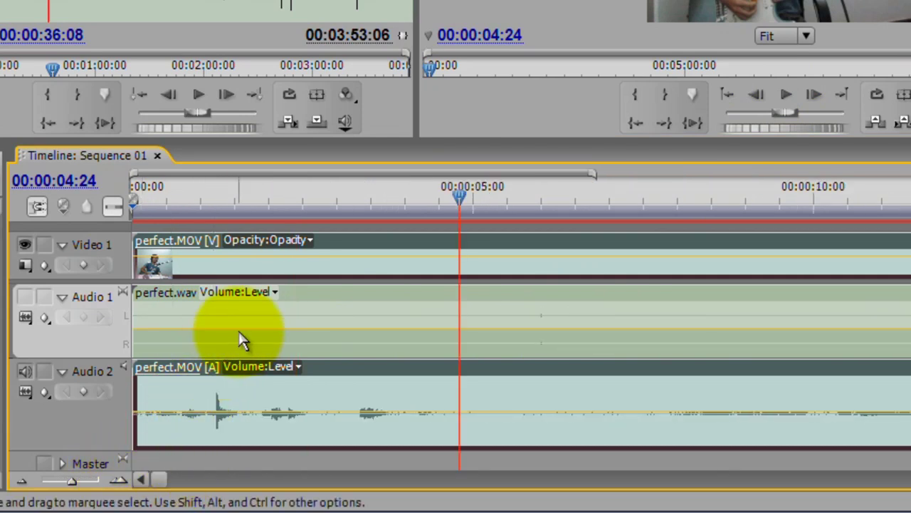
{"action": "left_click_drag", "start_coordinate": [228, 397], "coordinate": [533, 417]}
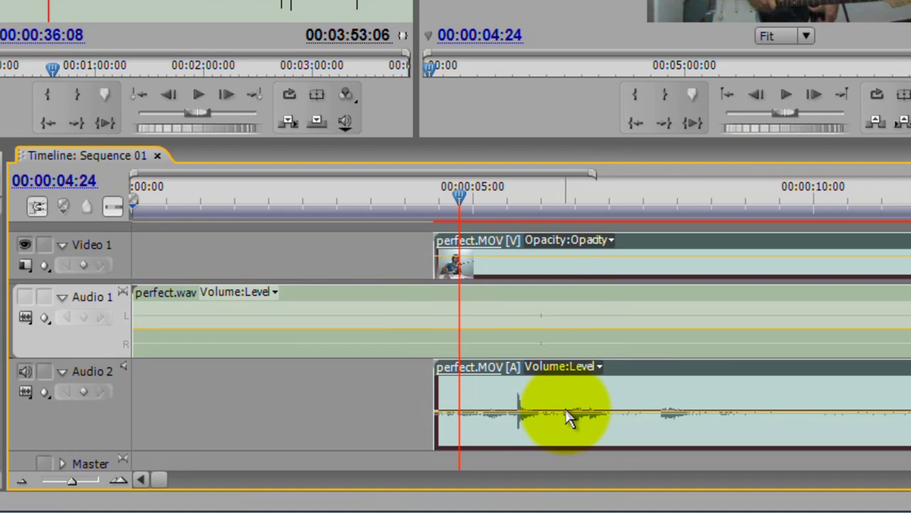
{"action": "left_click_drag", "start_coordinate": [563, 409], "coordinate": [576, 407]}
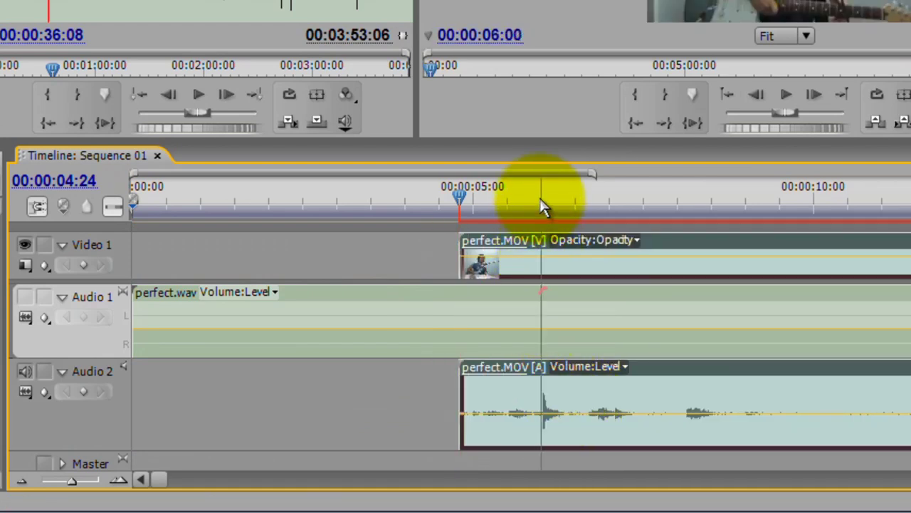
{"action": "left_click_drag", "start_coordinate": [541, 205], "coordinate": [527, 205]}
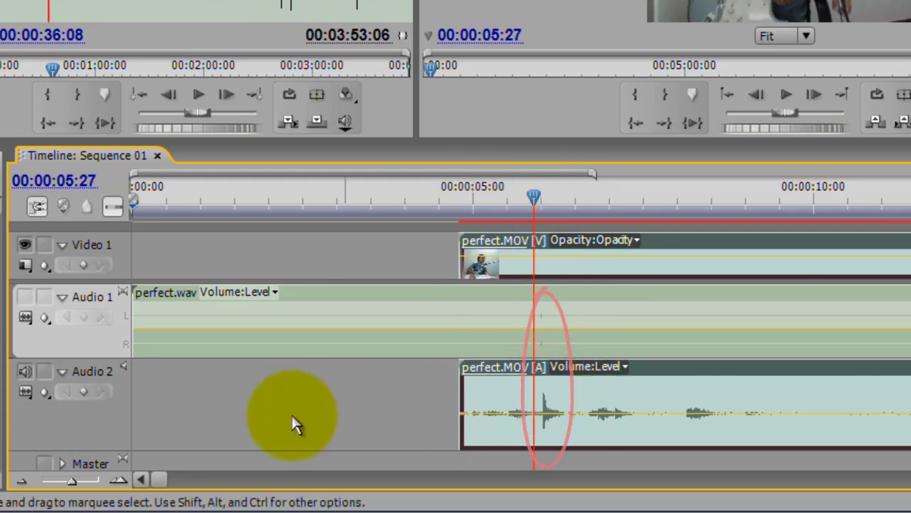
- Zoom the timeline out and play the synced sequence from 00:00:13:02 to check alignment
{"action": "left_click", "coordinate": [25, 481]}
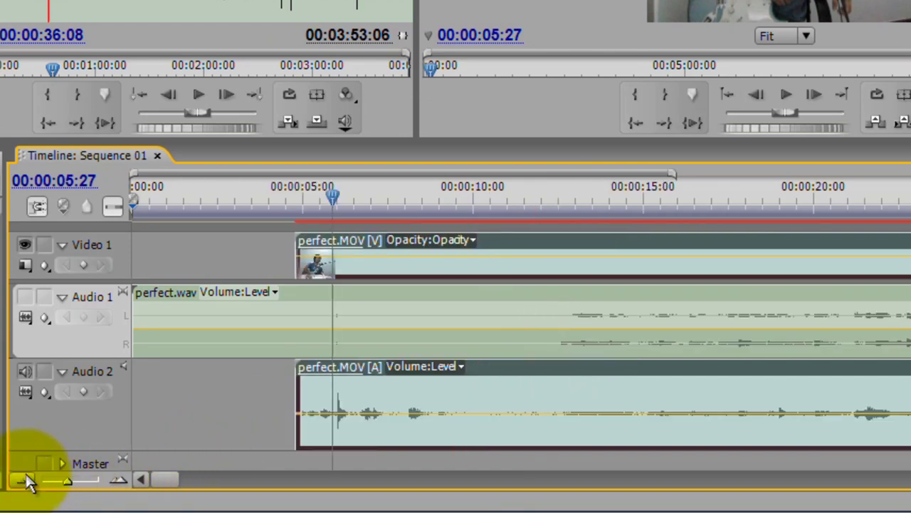
{"action": "left_click", "coordinate": [26, 482]}
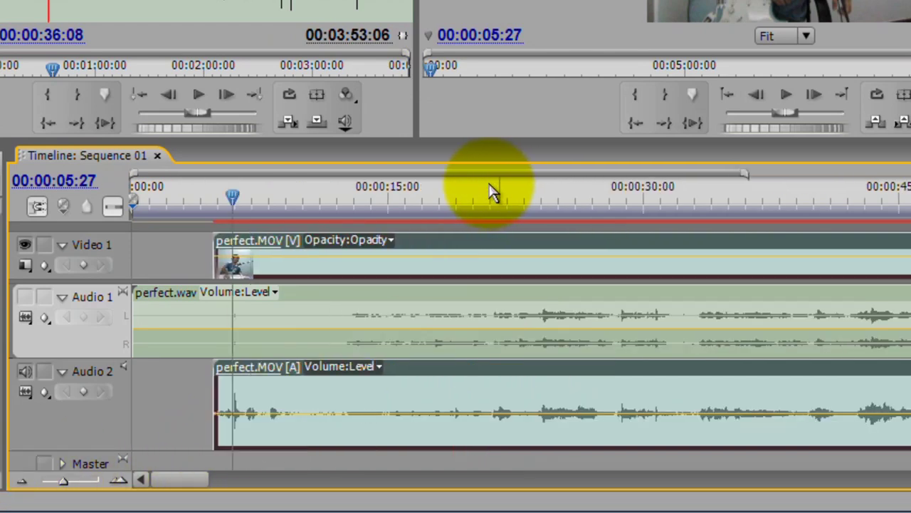
{"action": "left_click", "coordinate": [356, 201]}
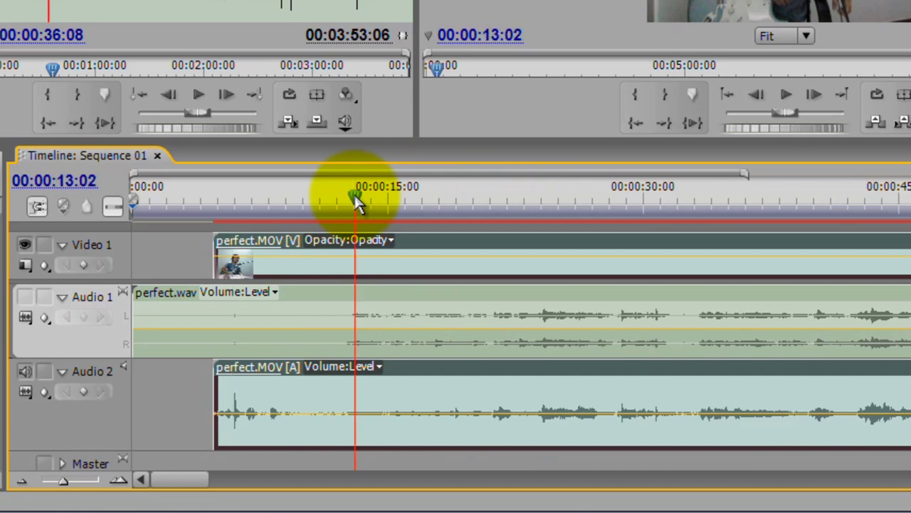
{"action": "key", "text": "space"}
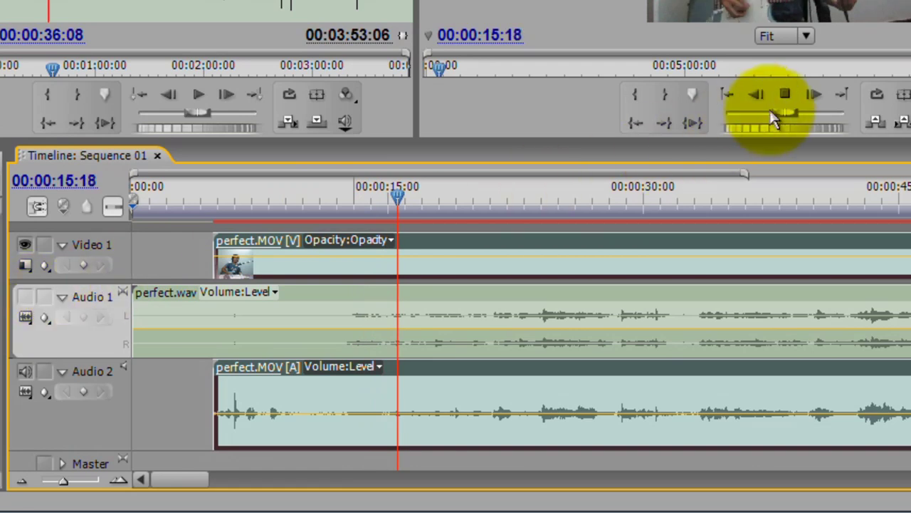
{"action": "left_click", "coordinate": [784, 95]}
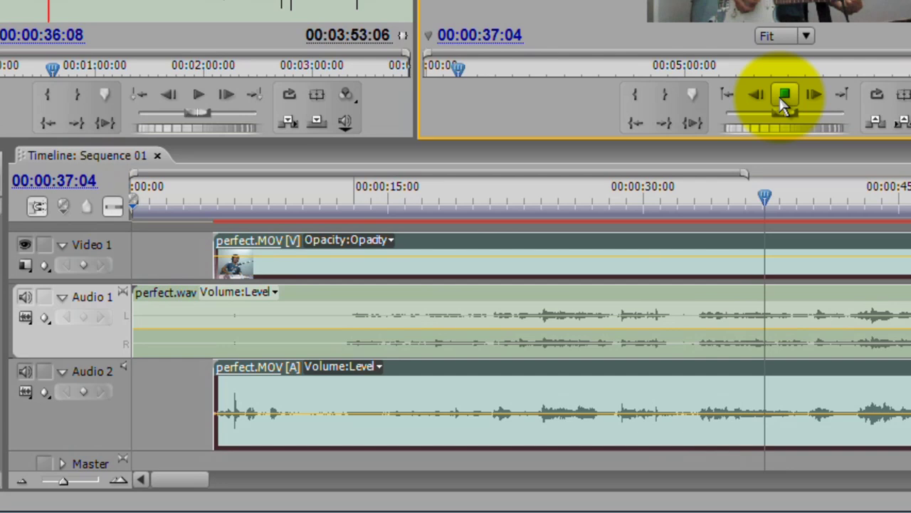
- Stop playback at 00:00:40:17 and zoom into the timeline to see the waveforms
{"action": "left_click", "coordinate": [784, 95]}
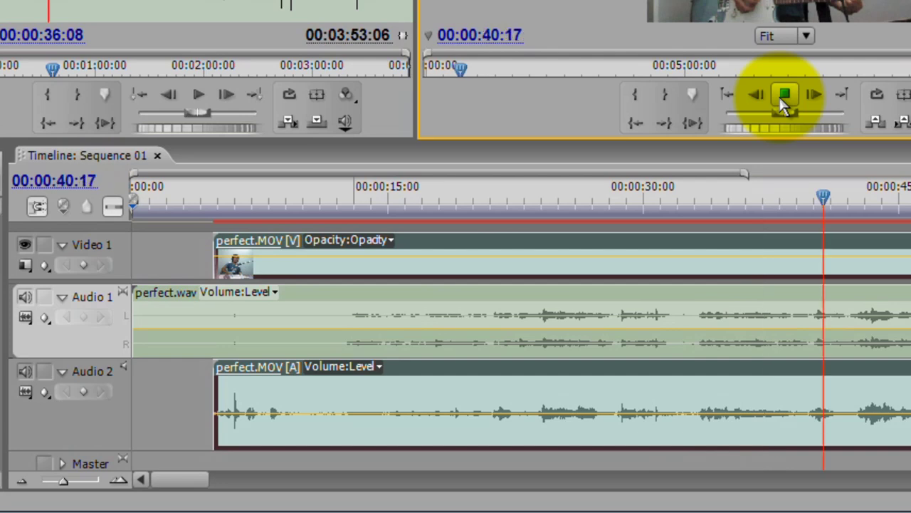
{"action": "left_click", "coordinate": [118, 481]}
{"action": "left_click_drag", "start_coordinate": [189, 489], "coordinate": [156, 490]}
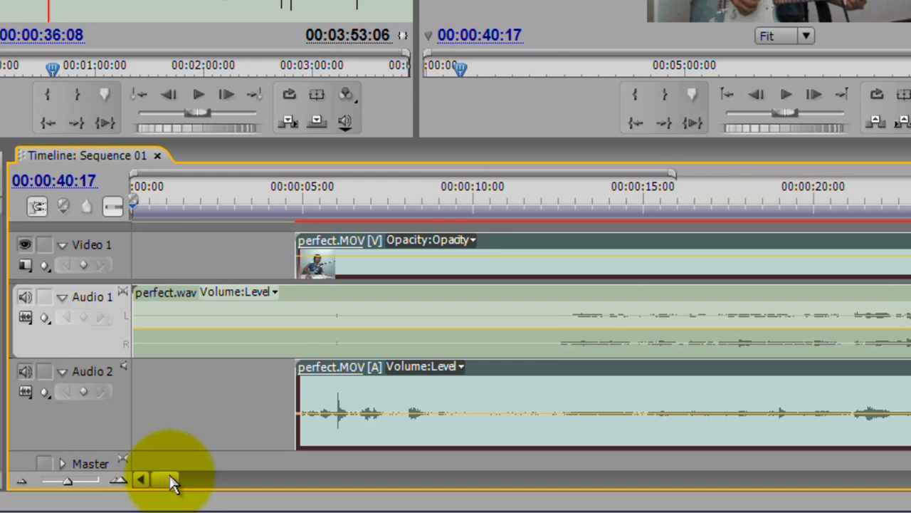
{"action": "left_click_drag", "start_coordinate": [173, 482], "coordinate": [192, 485]}
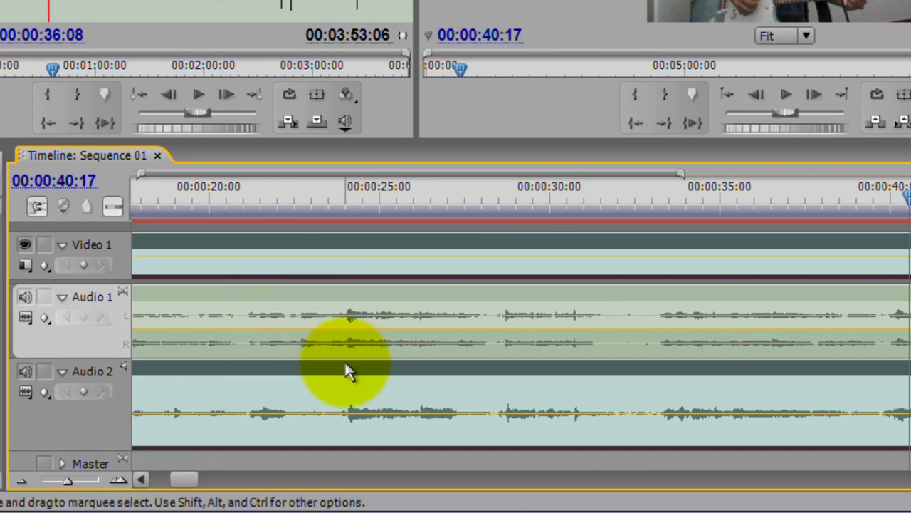
- Check the matching audio peaks near 00:00:24 and 00:00:33, then park the playhead around 00:01:02
{"action": "left_click", "coordinate": [341, 202]}
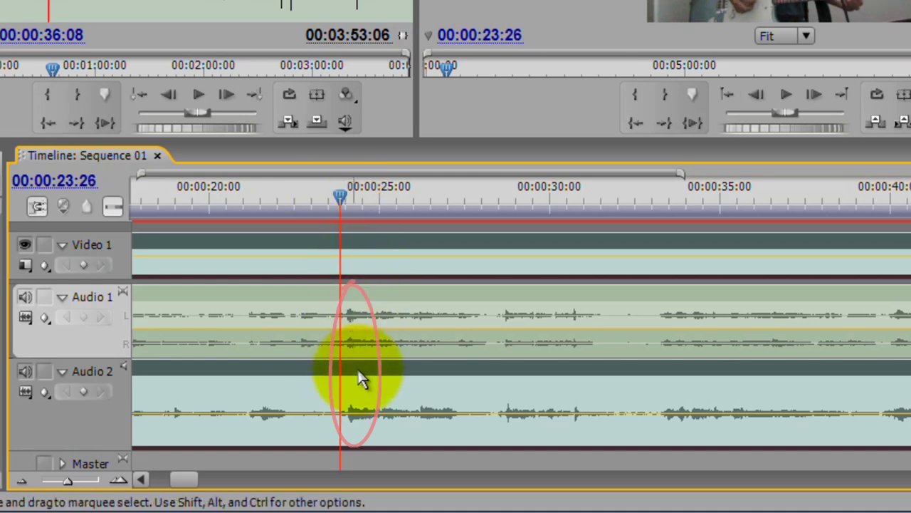
{"action": "left_click", "coordinate": [657, 206]}
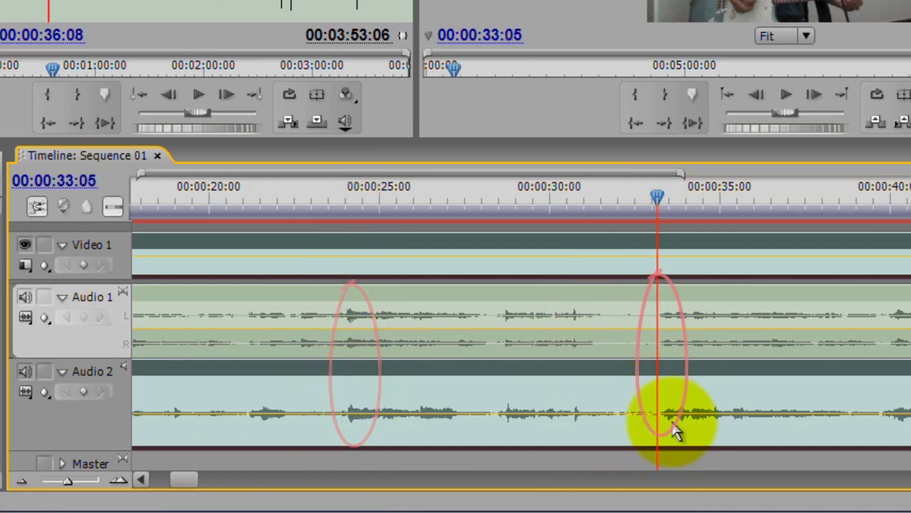
{"action": "scroll", "coordinate": [894, 456], "scroll_direction": "down", "scroll_amount": 5}
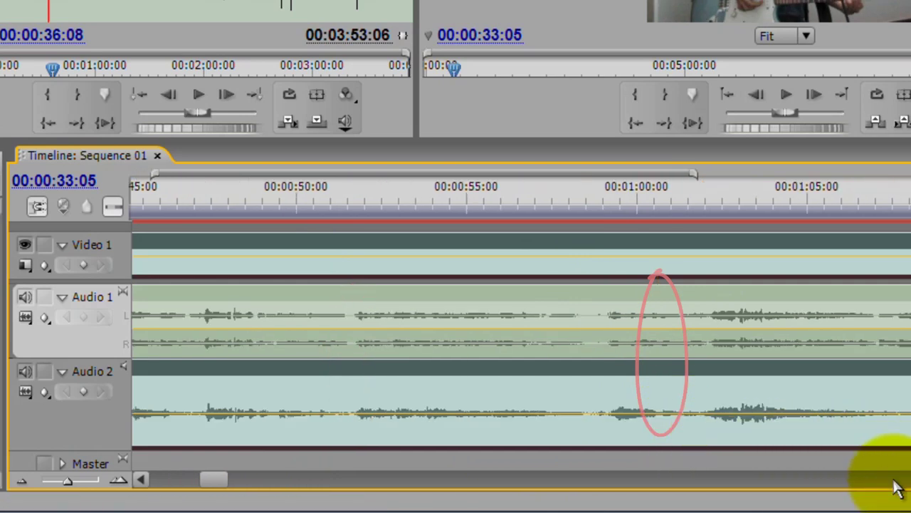
{"action": "left_click", "coordinate": [704, 207]}
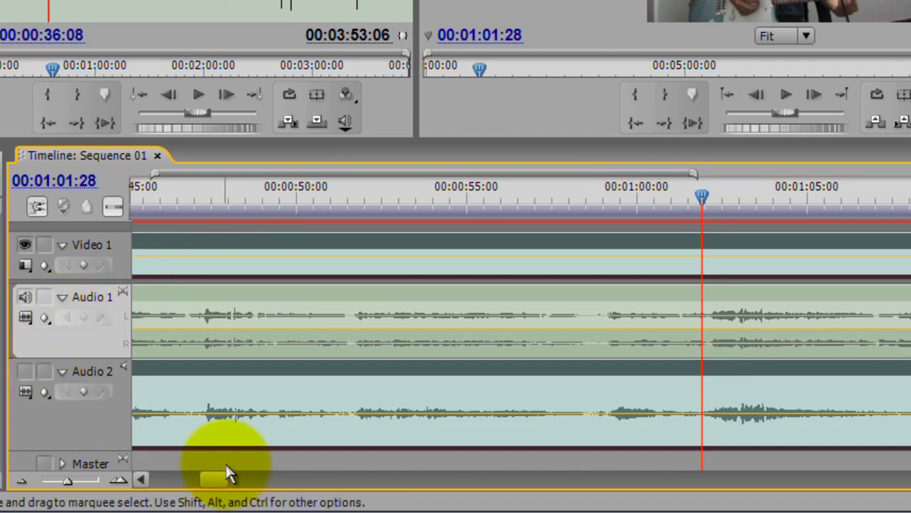
- Play Sequence 01 from about 00:00:43 to 00:00:52:00 to confirm perfect.wav stays in sync
{"action": "left_click_drag", "start_coordinate": [228, 481], "coordinate": [220, 481]}
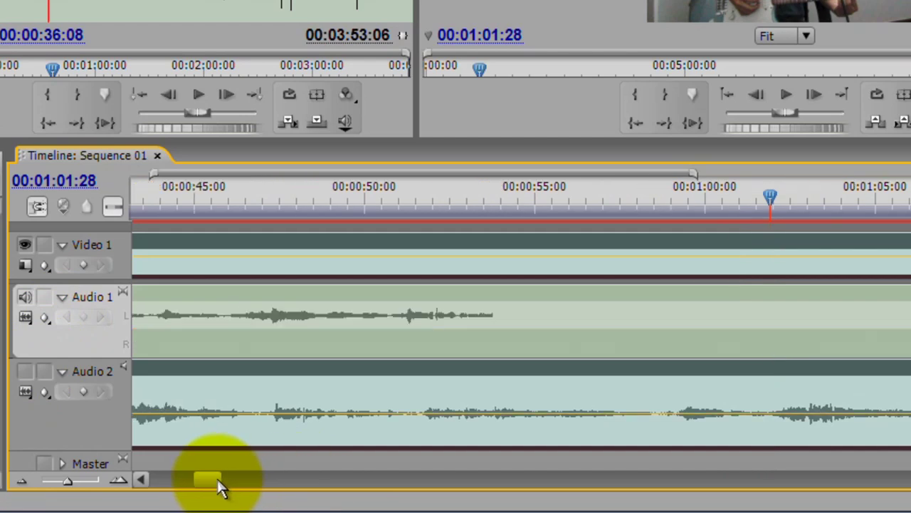
{"action": "left_click", "coordinate": [275, 197]}
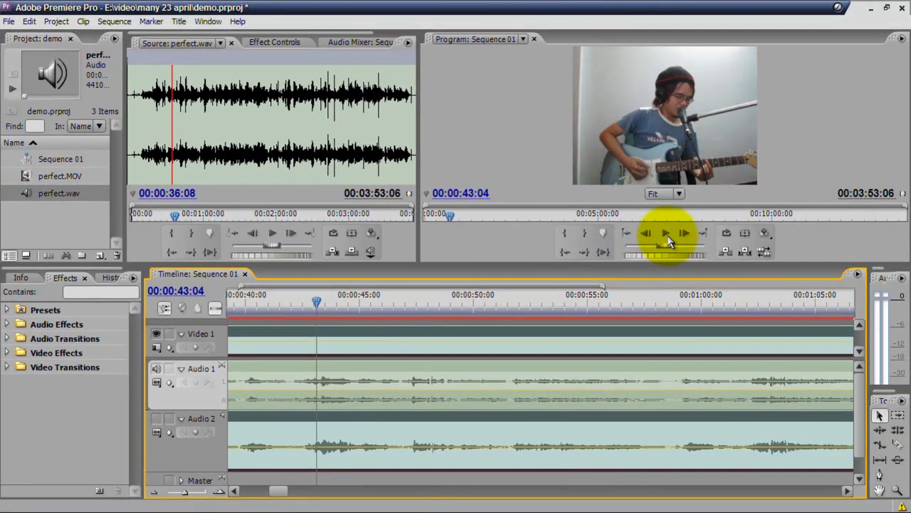
{"action": "left_click", "coordinate": [667, 235]}
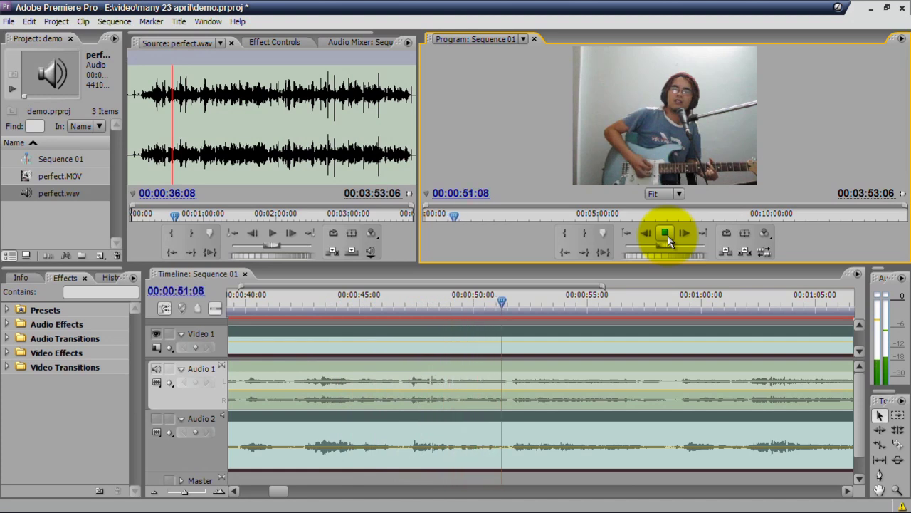
{"action": "left_click", "coordinate": [666, 239]}
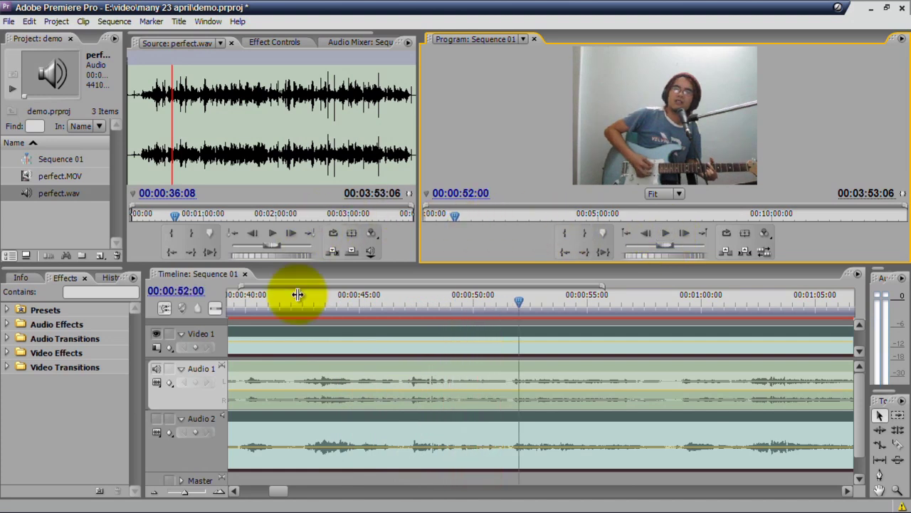
- Open the Adobe Media Encoder export settings via File > Export
{"action": "left_click", "coordinate": [10, 21]}
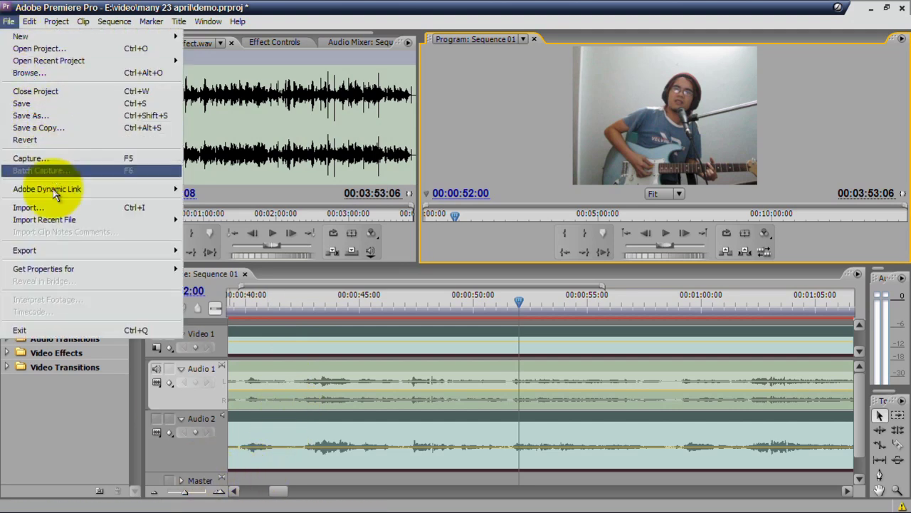
{"action": "mouse_move", "coordinate": [171, 250]}
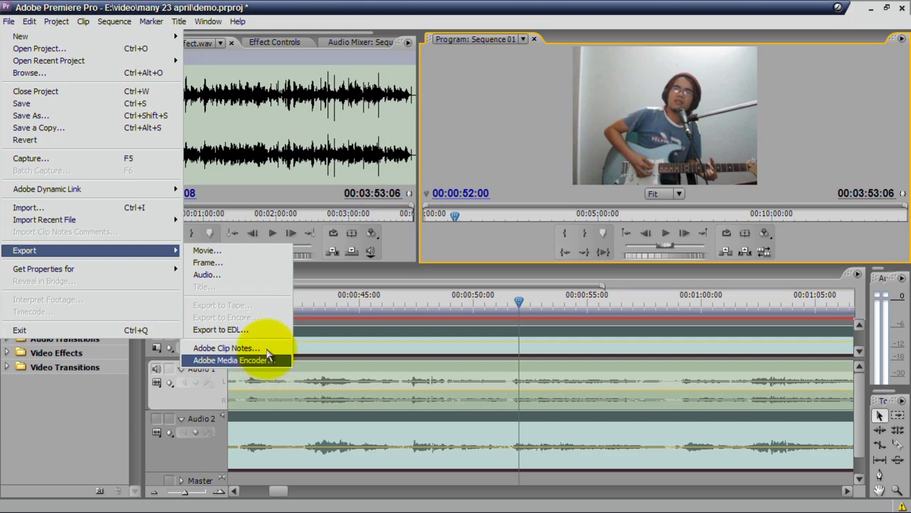
{"action": "left_click", "coordinate": [268, 354]}
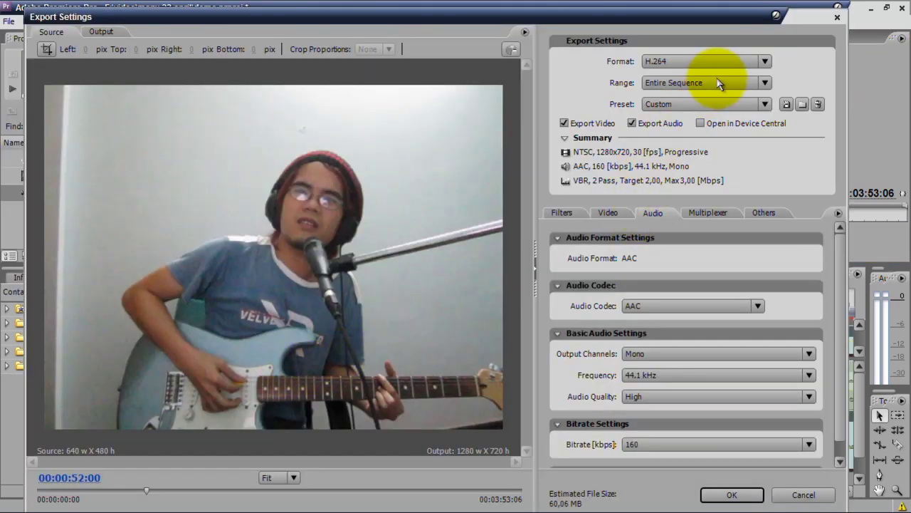
- Keep H.264 format with VBR 2 Pass video at 2 Mbps target and 3 Mbps maximum
{"action": "left_click", "coordinate": [746, 63]}
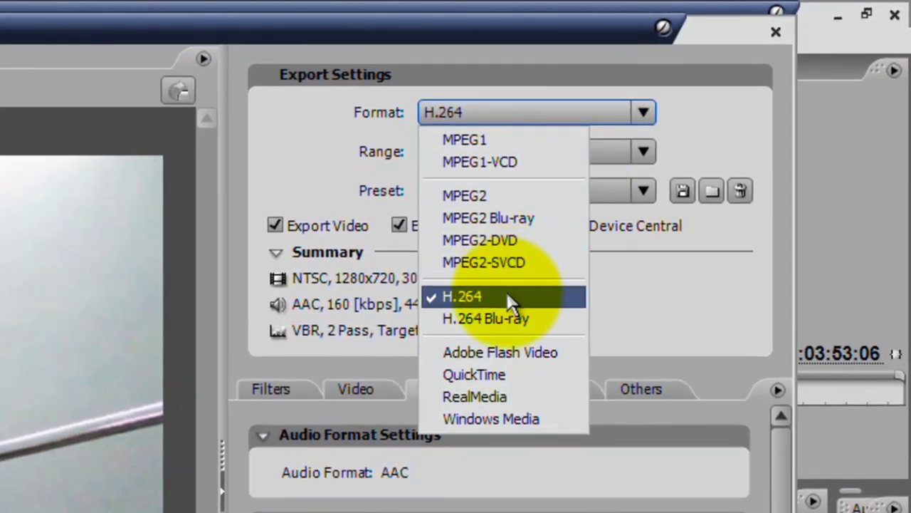
{"action": "left_click", "coordinate": [691, 164]}
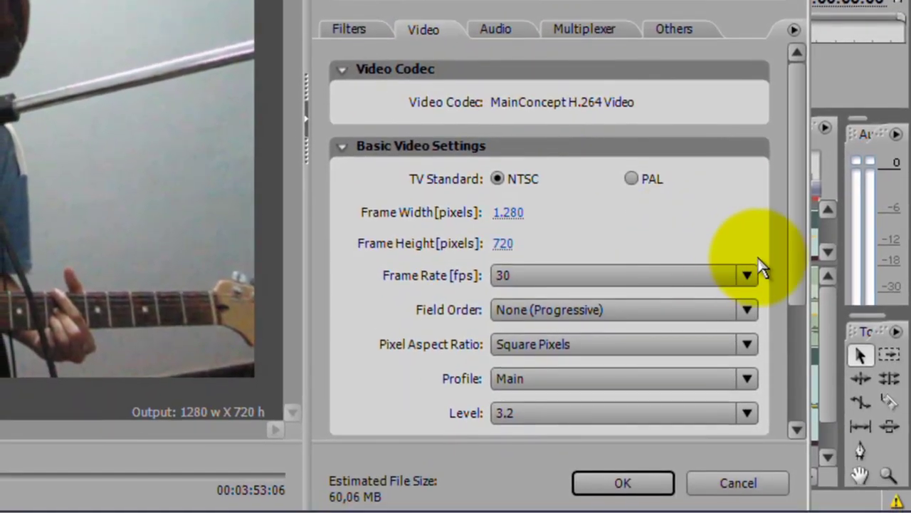
{"action": "left_click_drag", "start_coordinate": [797, 261], "coordinate": [793, 397]}
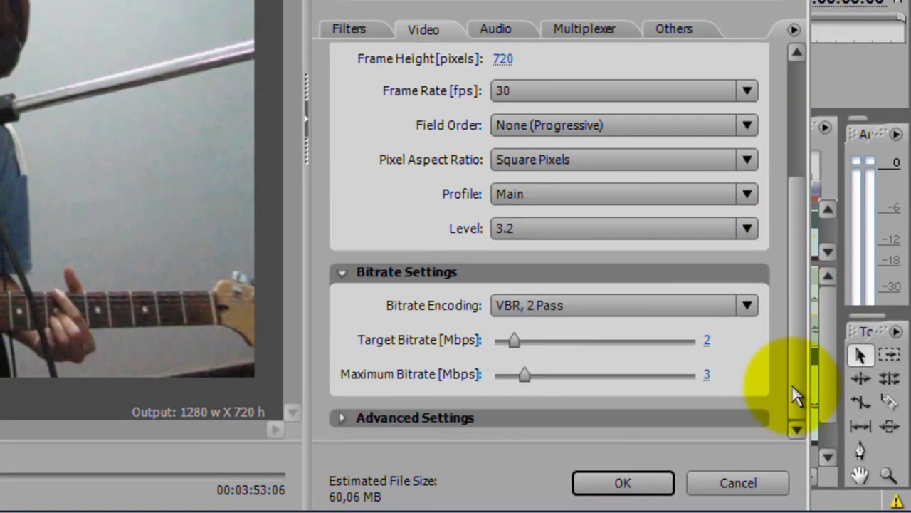
{"action": "left_click", "coordinate": [747, 306]}
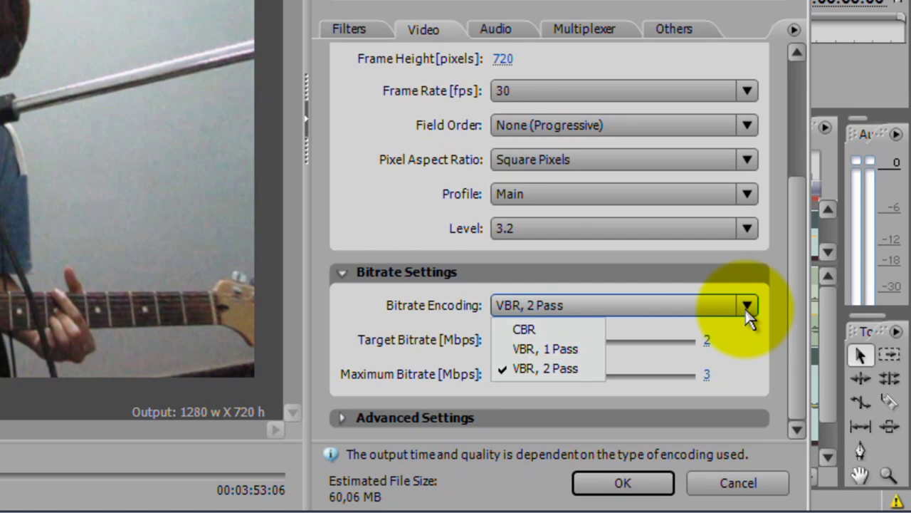
{"action": "left_click", "coordinate": [564, 367]}
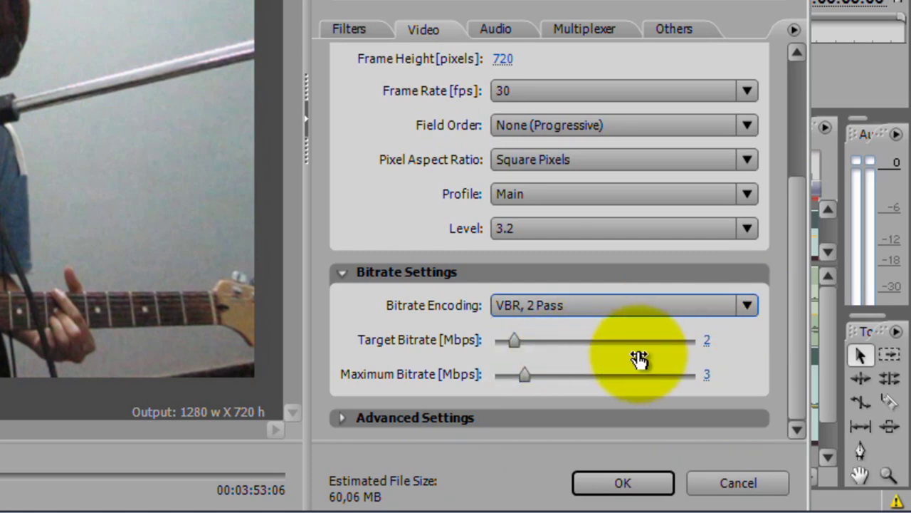
{"action": "left_click", "coordinate": [708, 343]}
{"action": "left_click", "coordinate": [708, 376]}
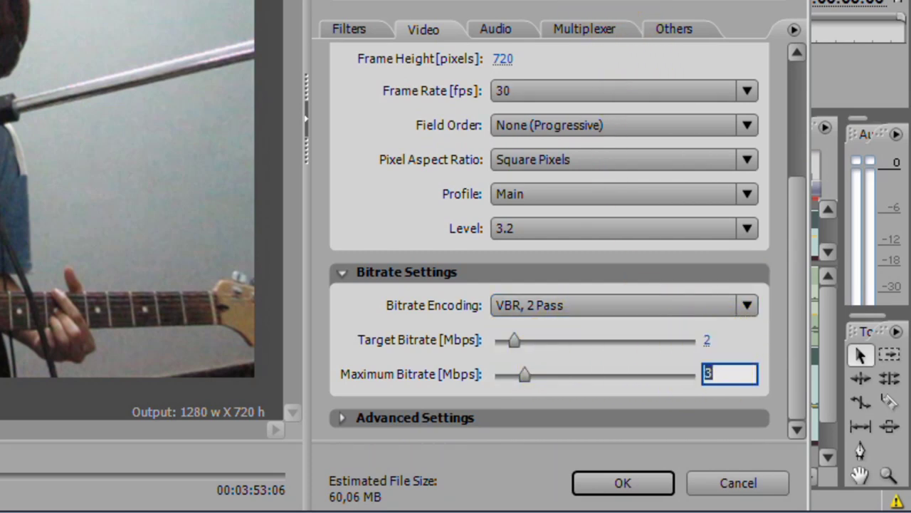
- Keep the AAC audio bitrate at 160 kbps
{"action": "left_click", "coordinate": [494, 30]}
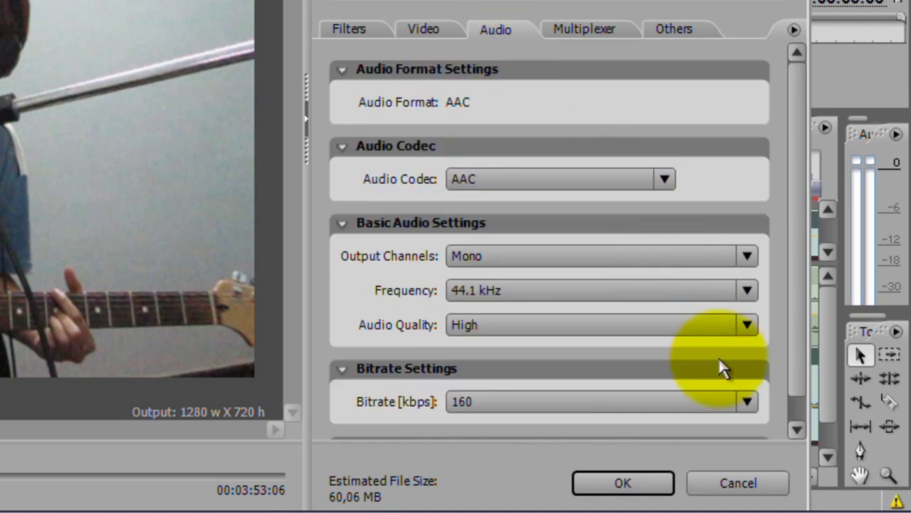
{"action": "left_click", "coordinate": [749, 403]}
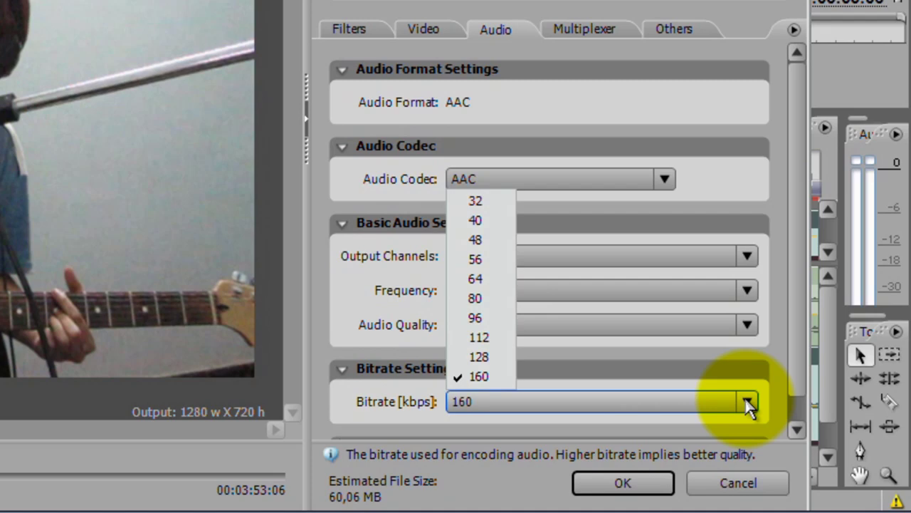
{"action": "left_click", "coordinate": [749, 404]}
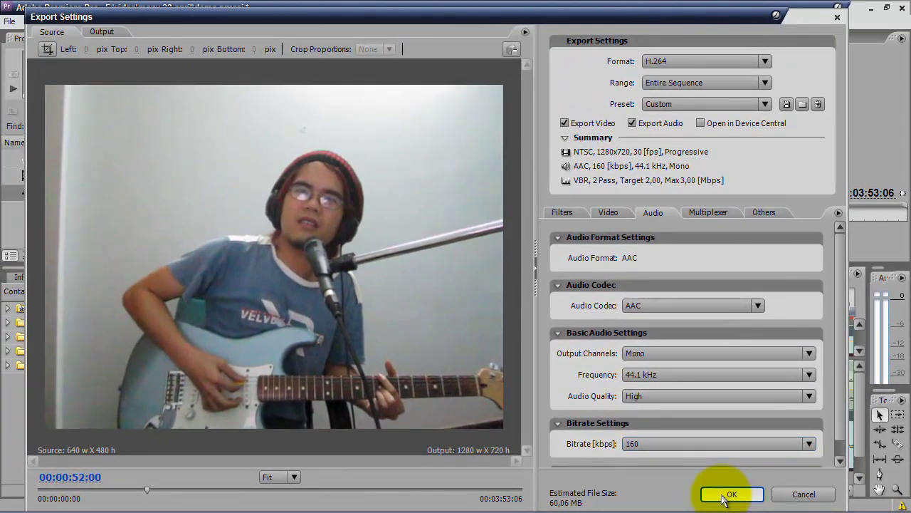
- Accept the export settings and save Sequence 01.mp4 in the clone folder to begin rendering
{"action": "left_click", "coordinate": [723, 497]}
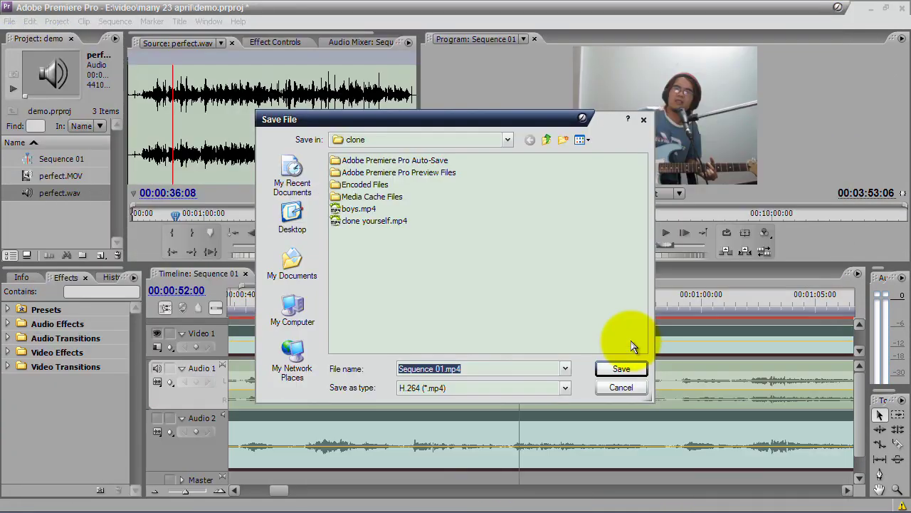
{"action": "left_click", "coordinate": [622, 372]}
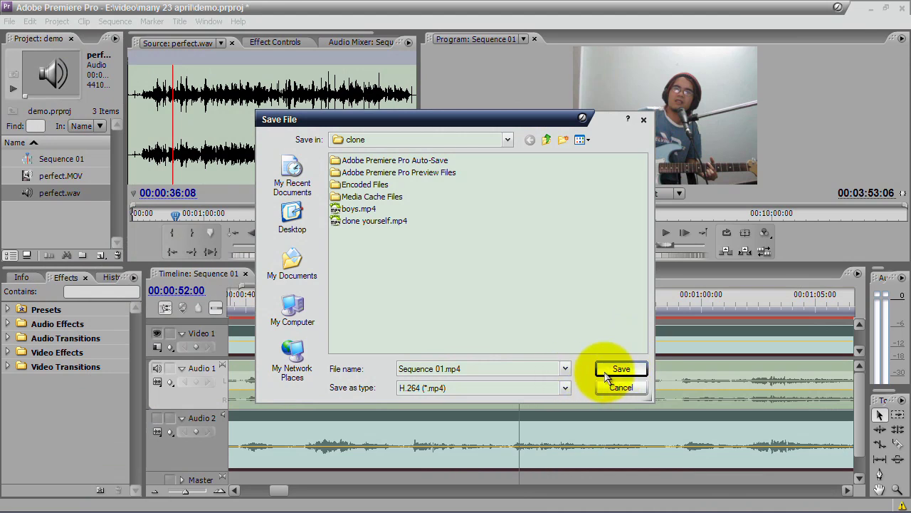
{"action": "left_click", "coordinate": [605, 371]}
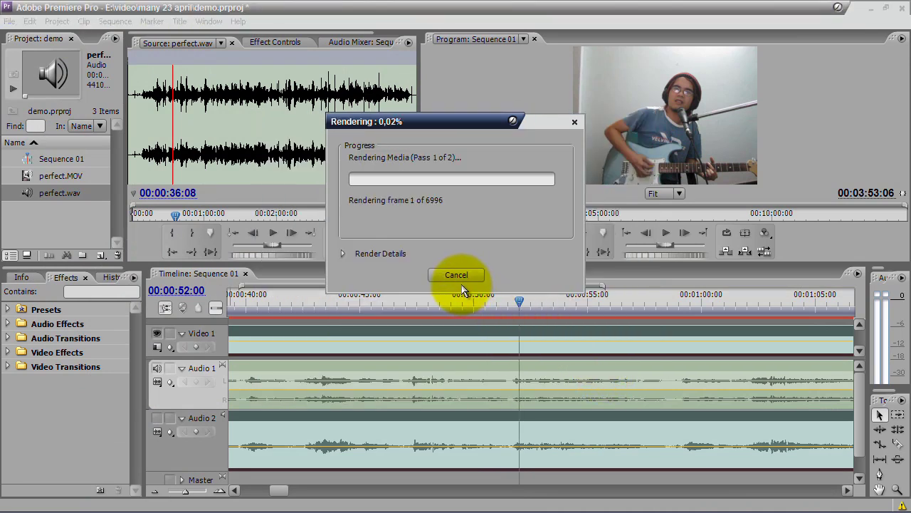